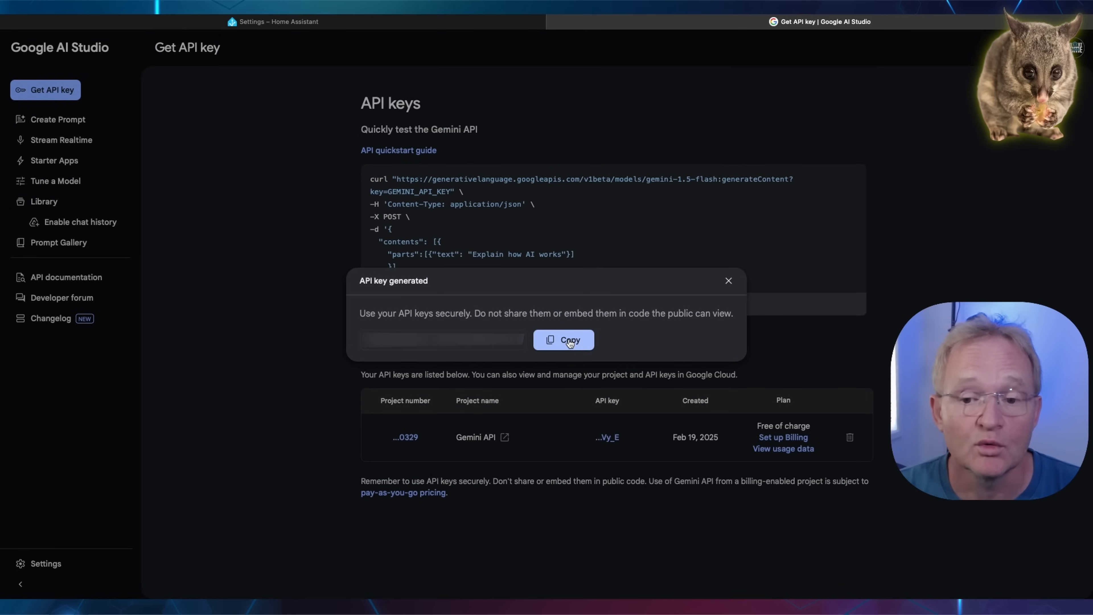
Copy the generated Gemini API key and add the Google Generative AI integration with it, assigning the SYSTEM area.
left_click(569, 341)
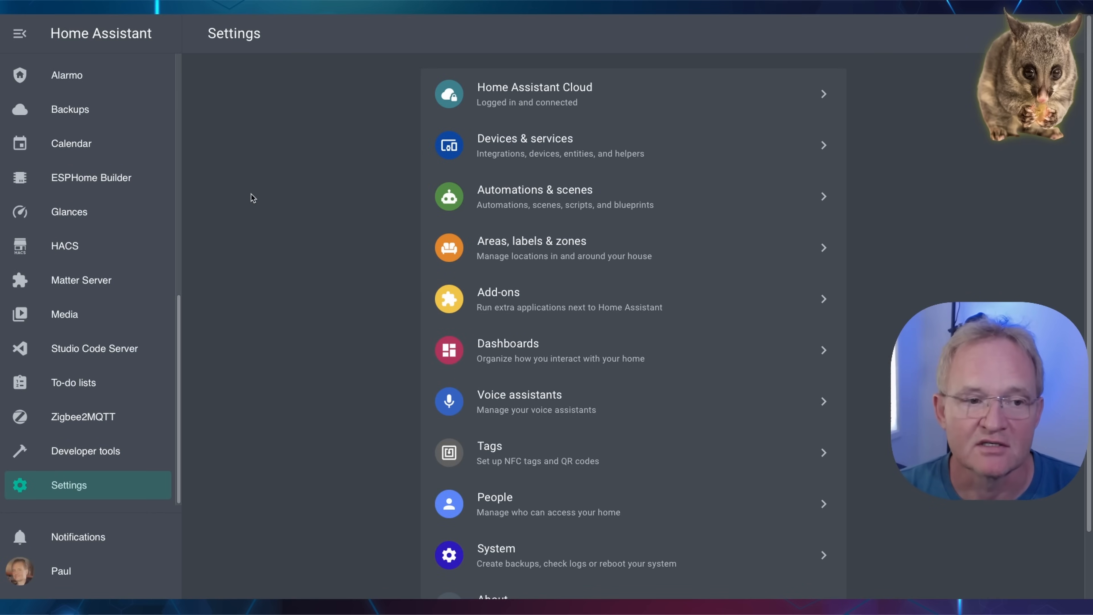
left_click(495, 156)
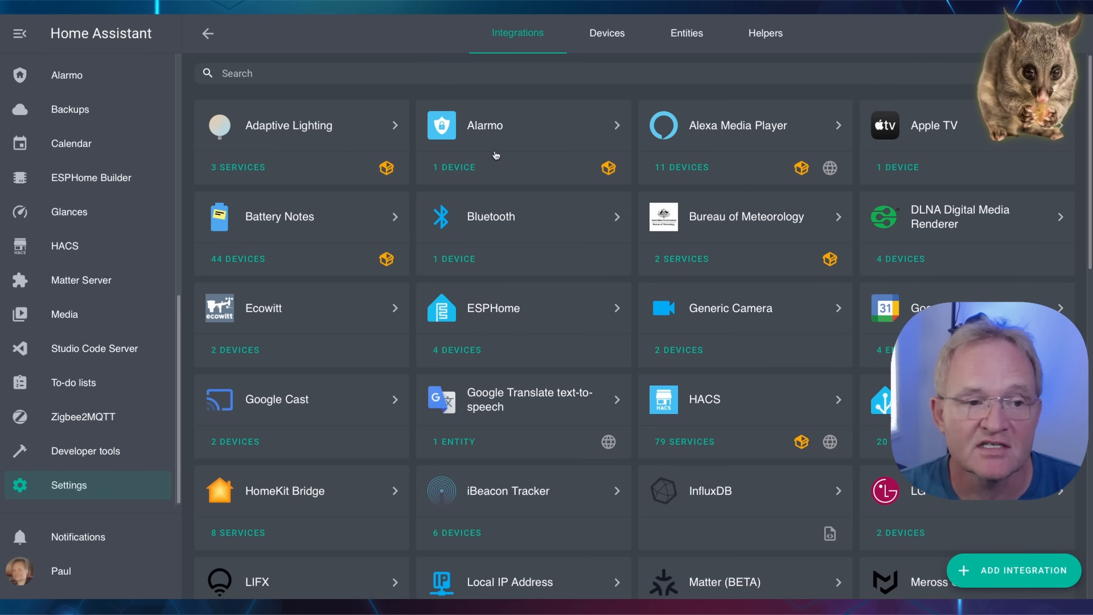
left_click(1000, 577)
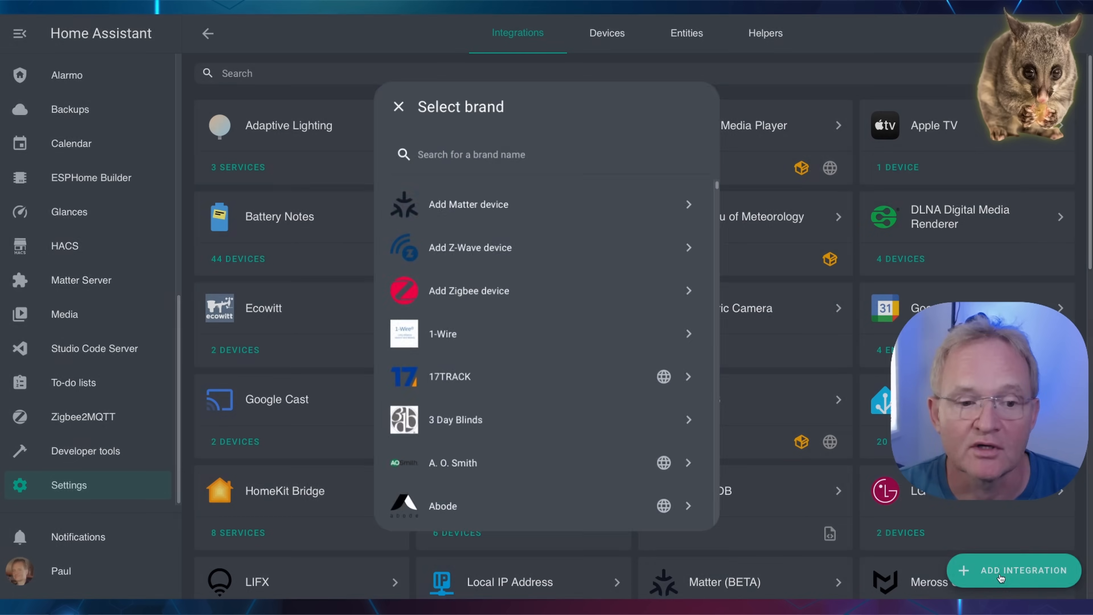
type("google")
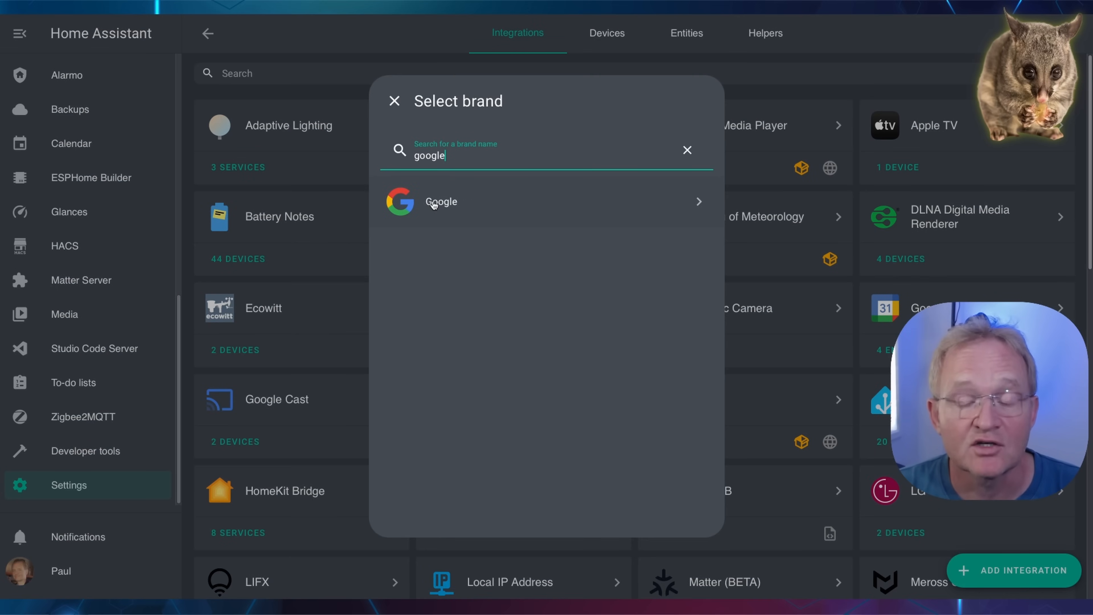
left_click(434, 205)
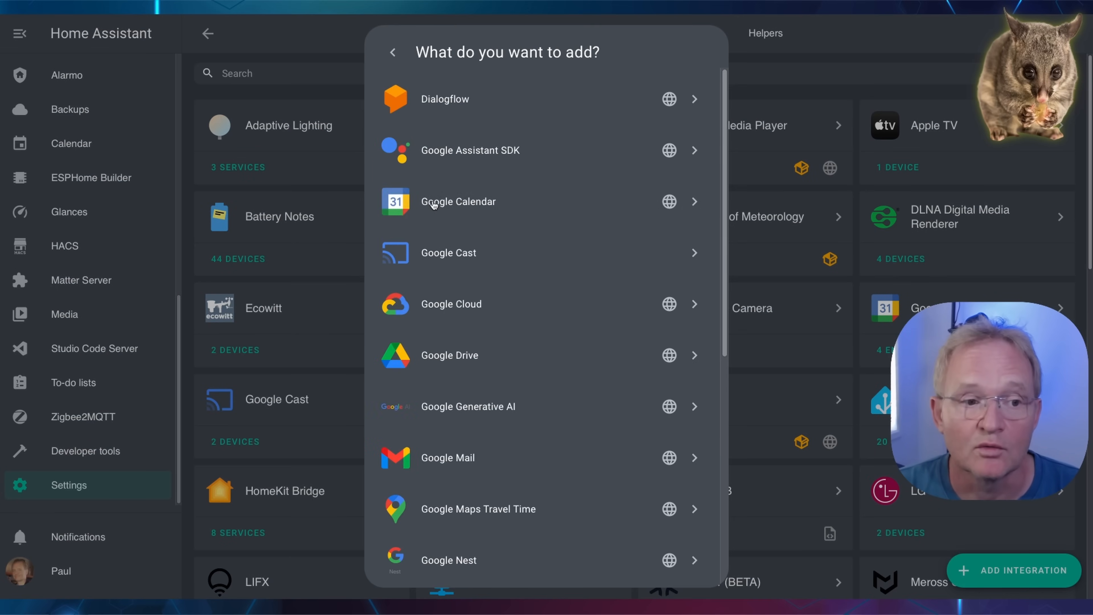
left_click(487, 411)
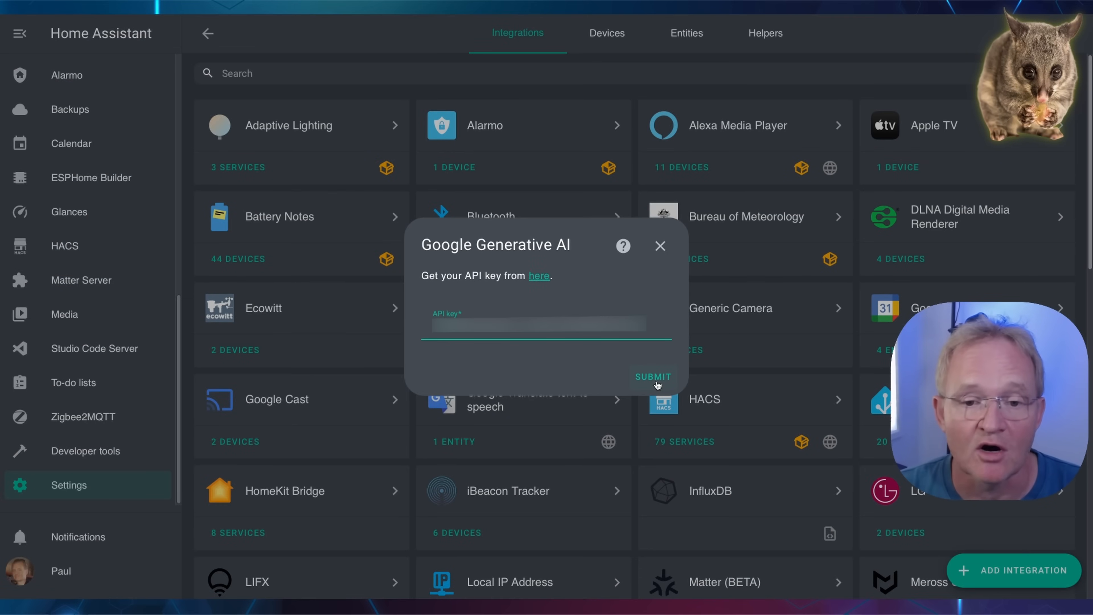
left_click(656, 383)
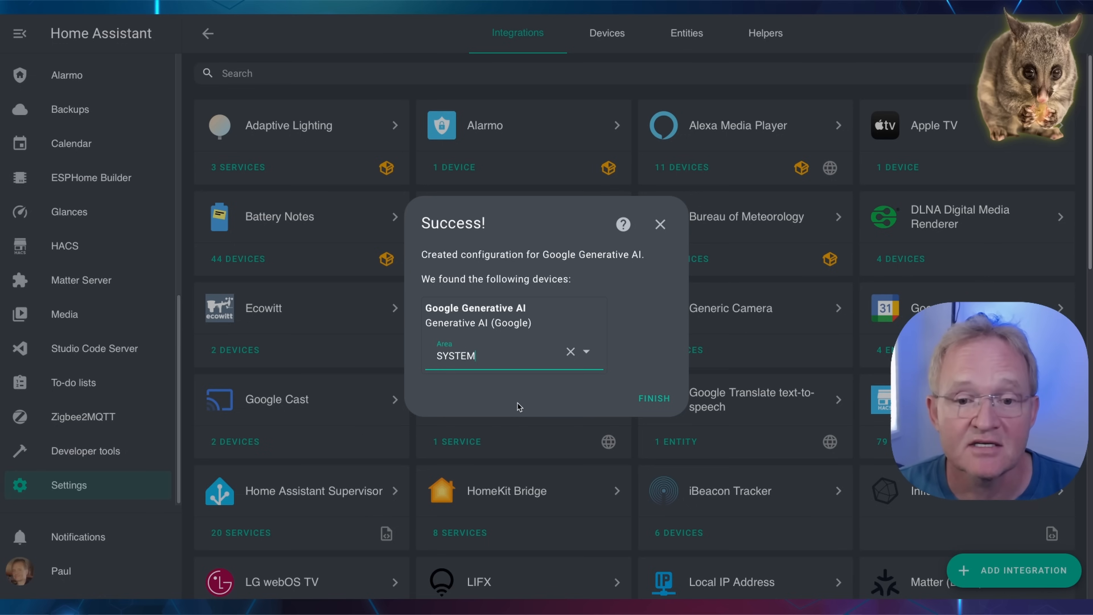
left_click(654, 399)
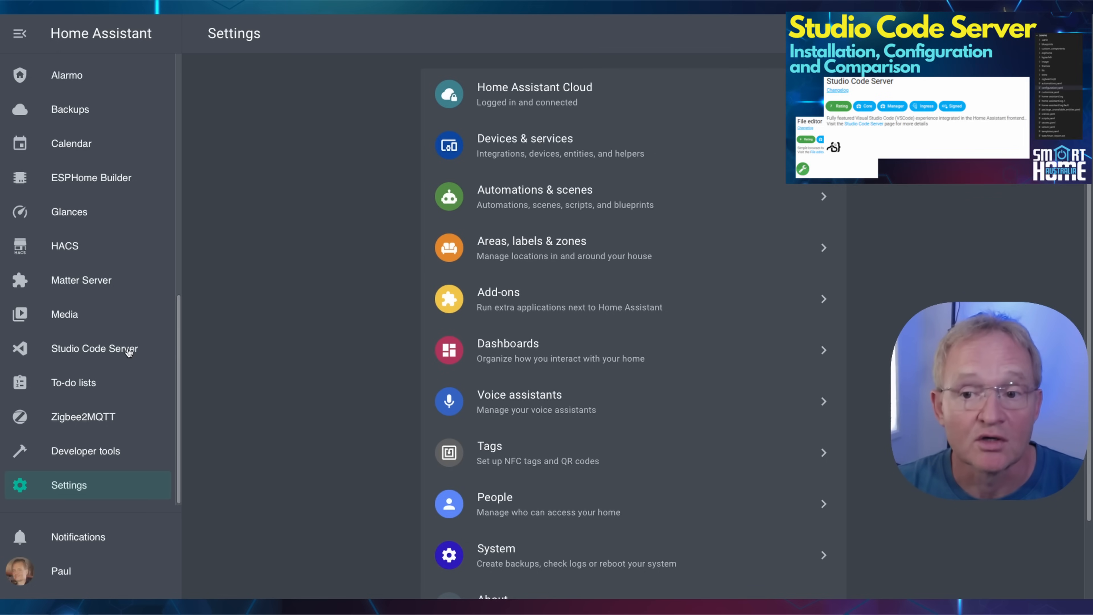
Upload the test_snapshot image into the config/www/temp folder in Studio Code Server.
left_click(94, 349)
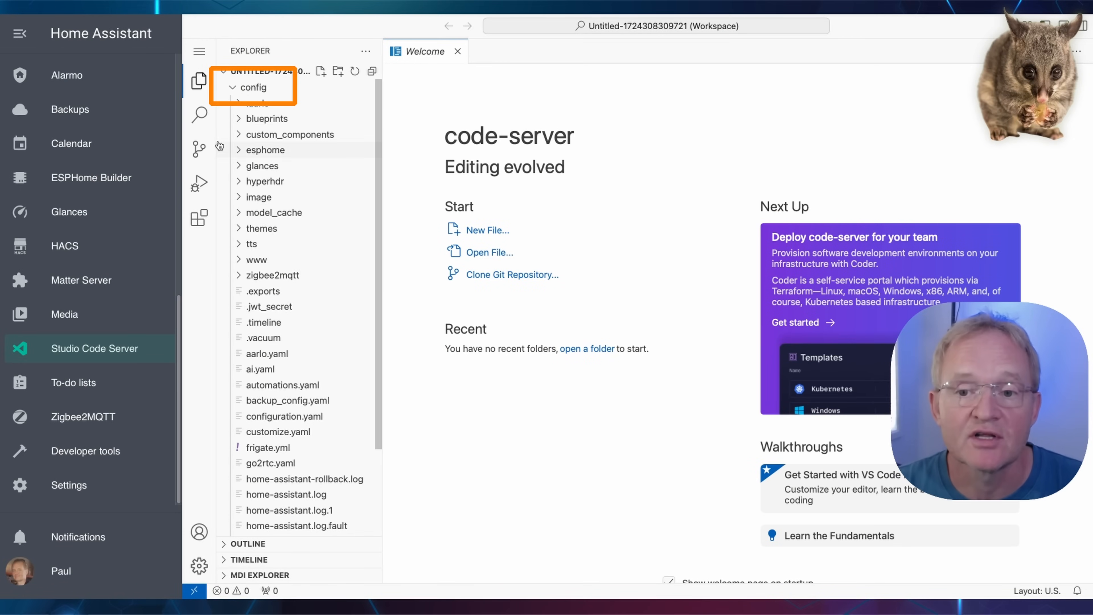
left_click(239, 260)
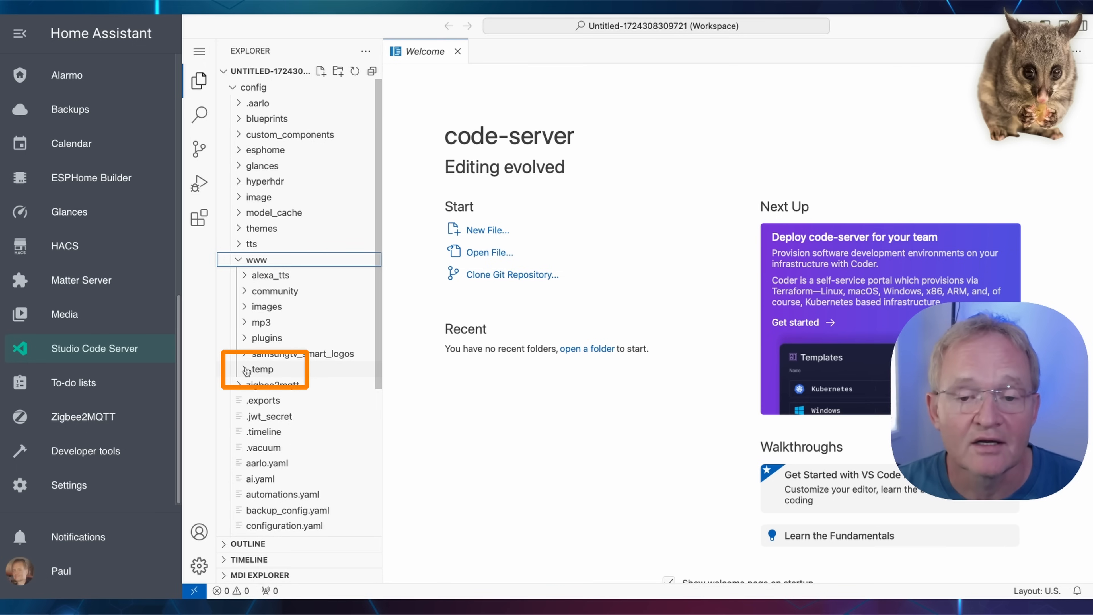
right_click(261, 260)
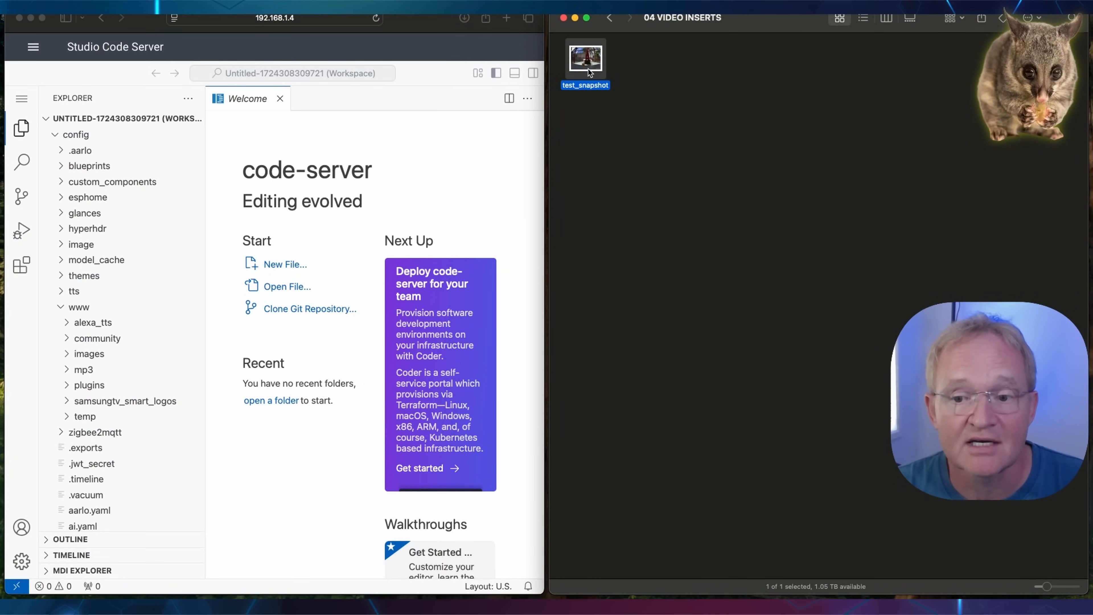
left_click_drag(588, 69, 85, 416)
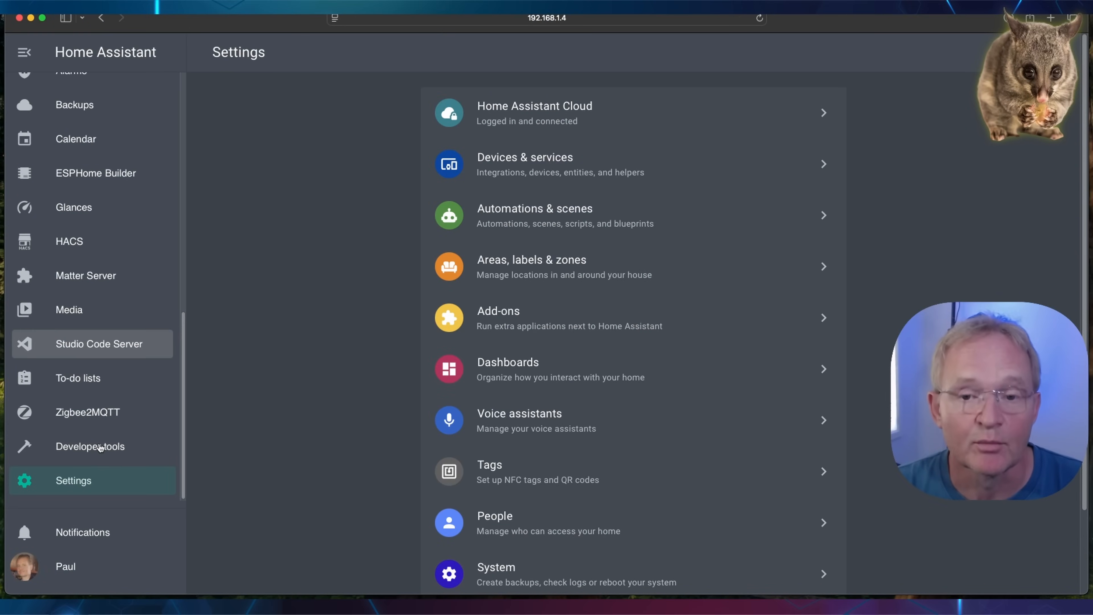
Select the Google Generative AI: Generate content action in the developer tools actions.
left_click(100, 448)
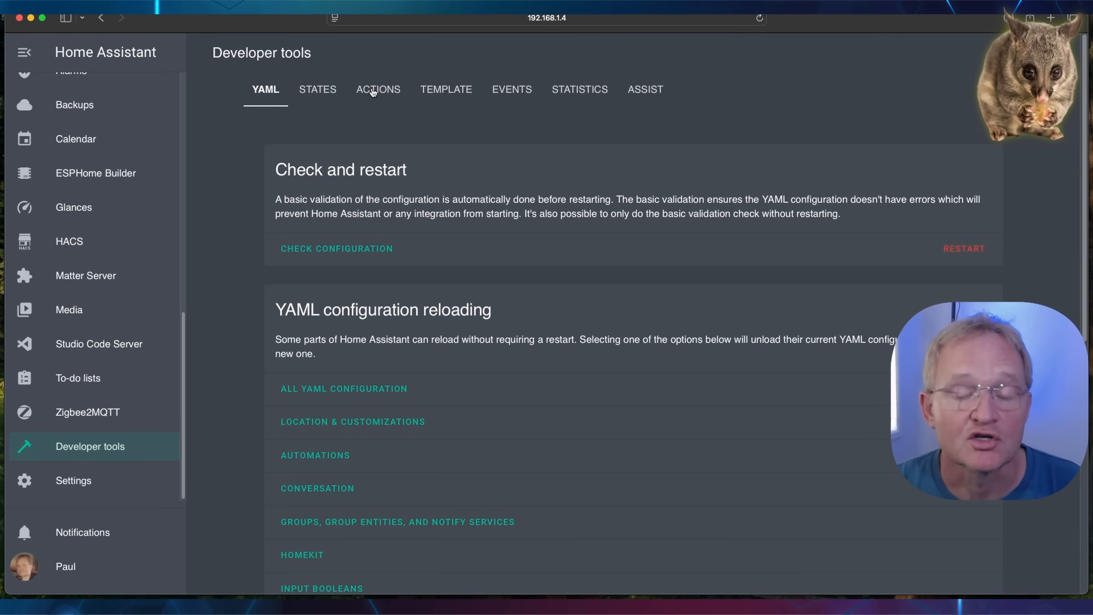
left_click(373, 92)
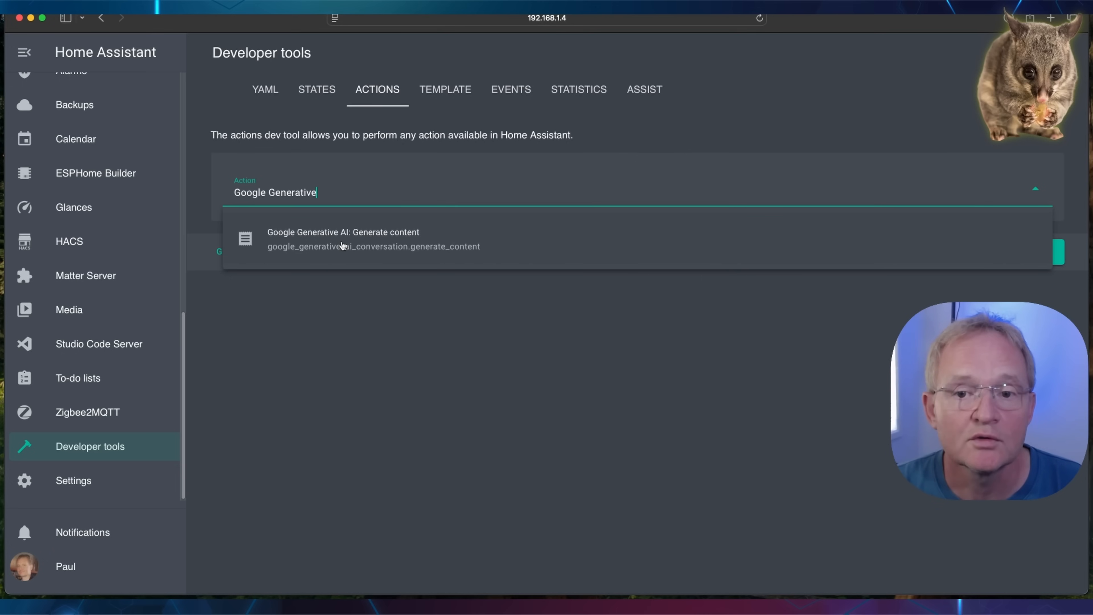
left_click(343, 245)
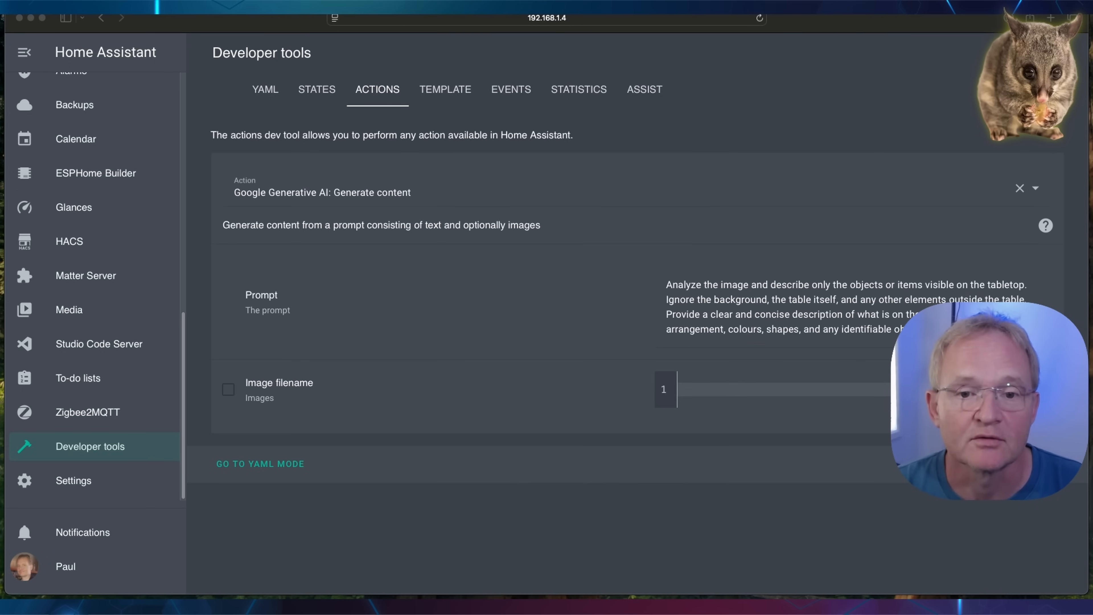
Enable the image filename, enter /config/www/temp/test_snapshot.png, and perform the action with the tabletop prompt.
left_click(230, 393)
left_click(230, 394)
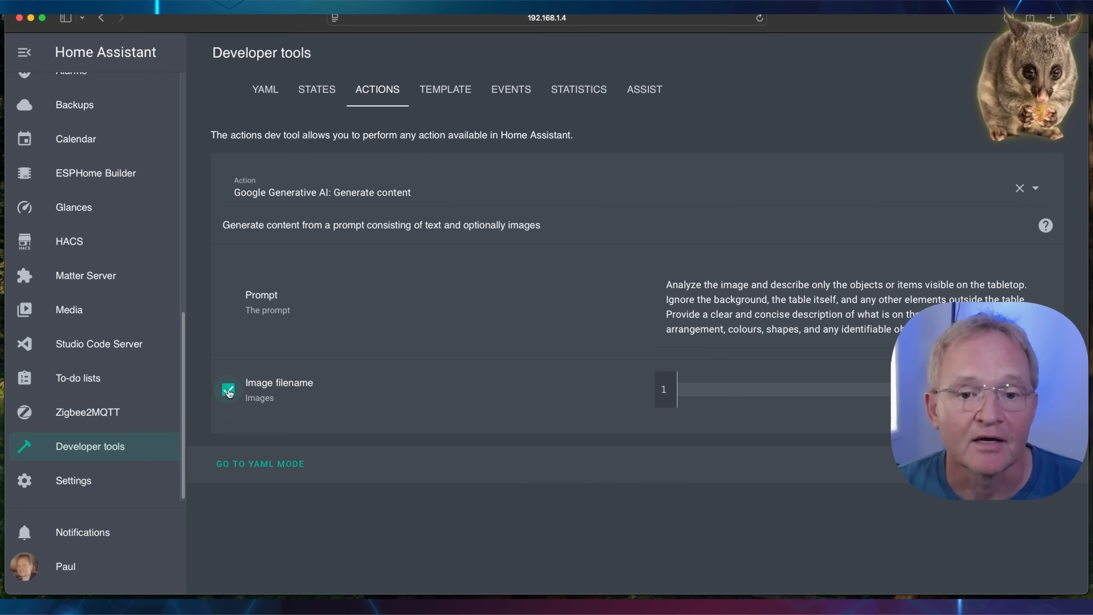
left_click(691, 390)
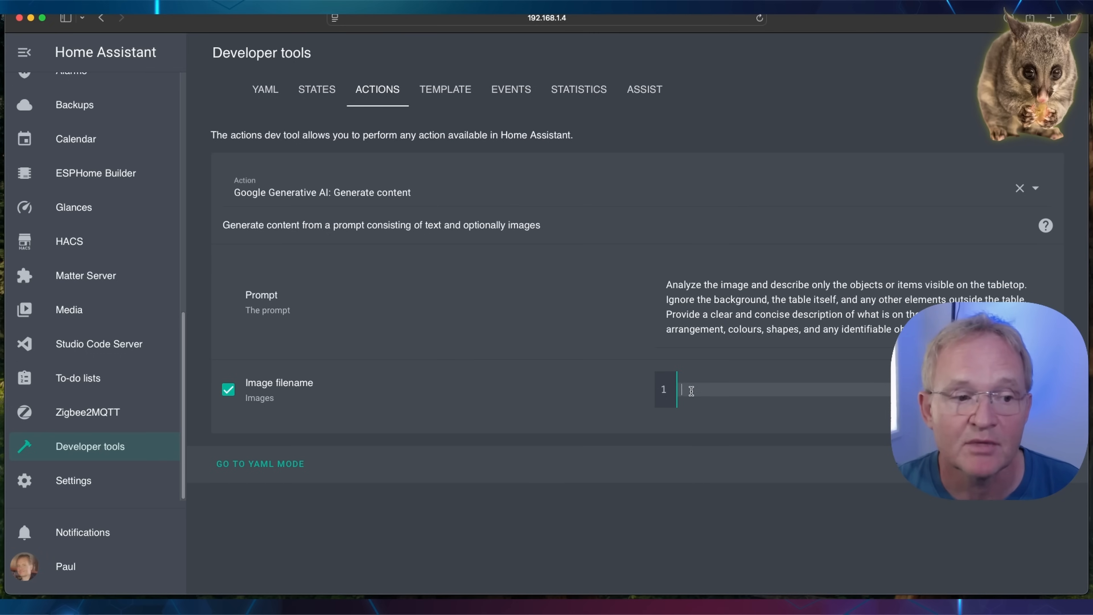
key("super+v")
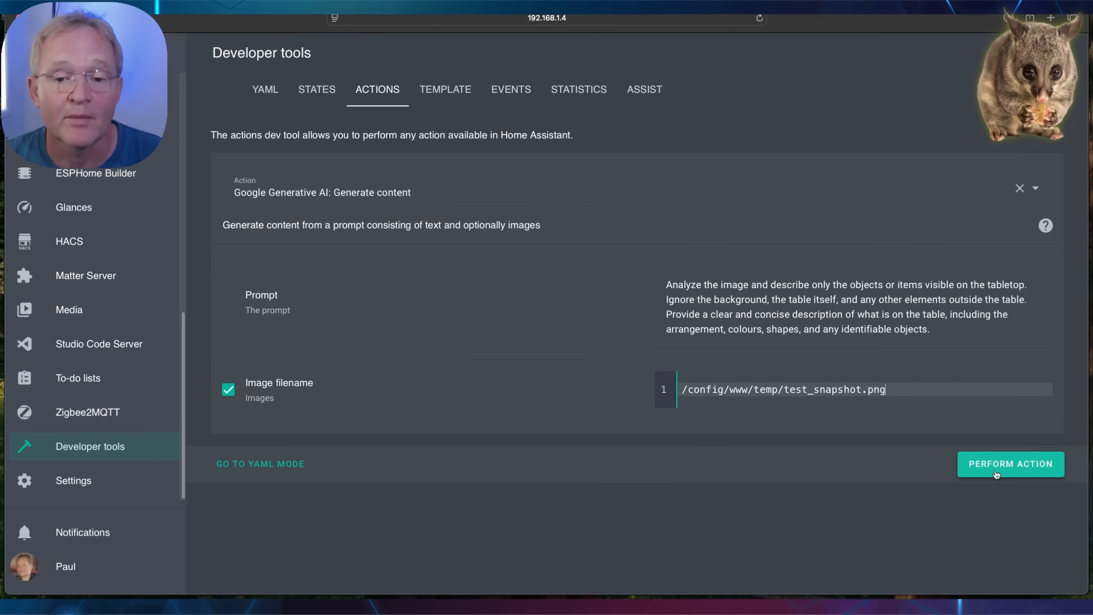
left_click(995, 474)
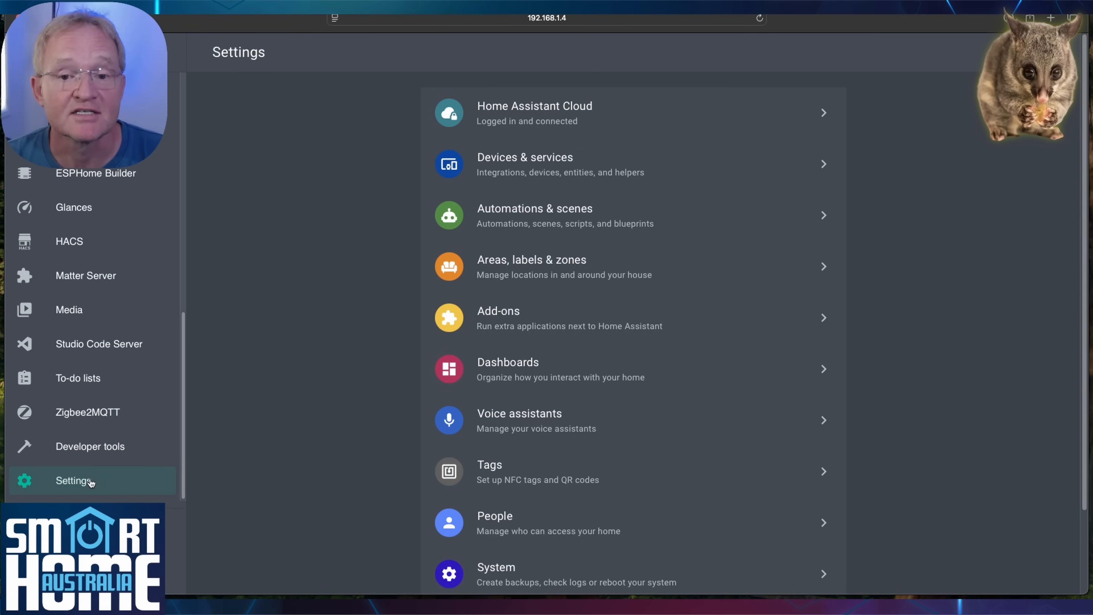
Start a new automation from scratch.
left_click(531, 222)
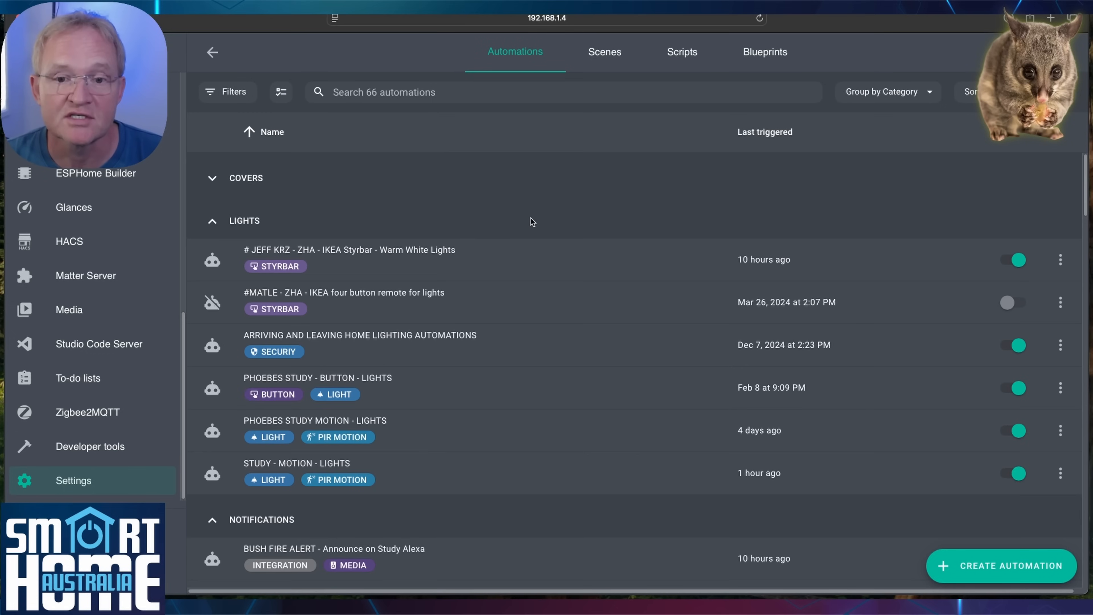
left_click(980, 571)
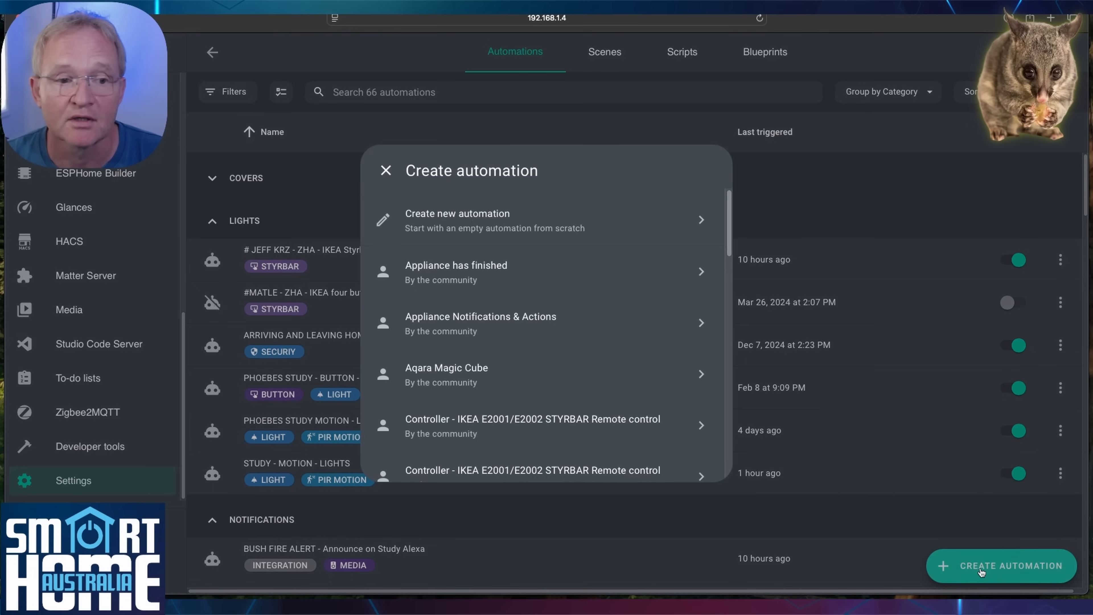
left_click(448, 216)
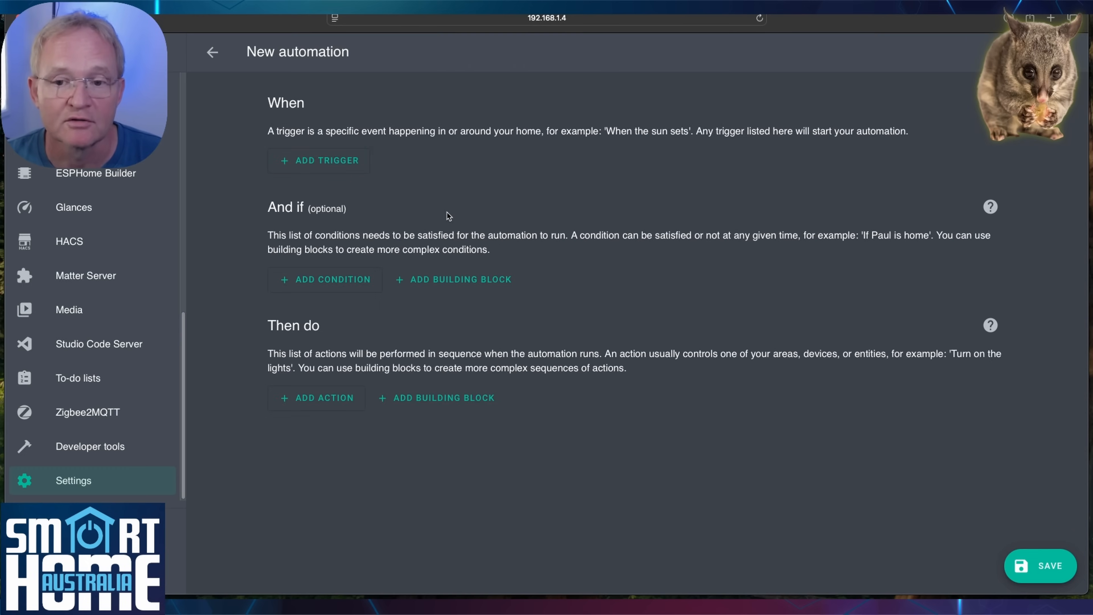
Add a device trigger for WILDLIFE CAMERA Motion started detecting motion.
left_click(304, 162)
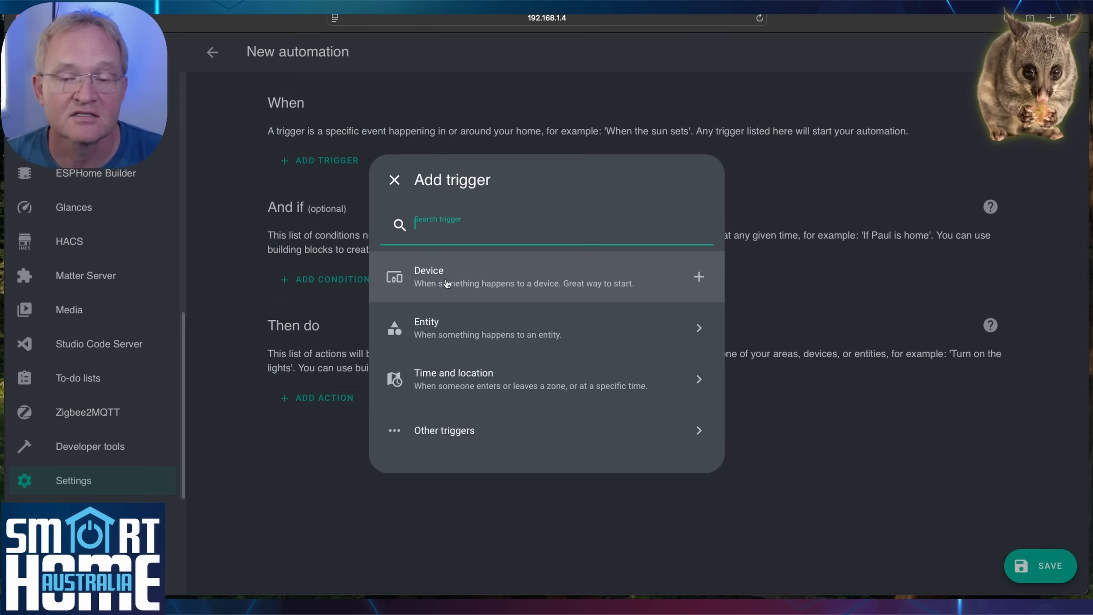
left_click(447, 284)
type("wildlife")
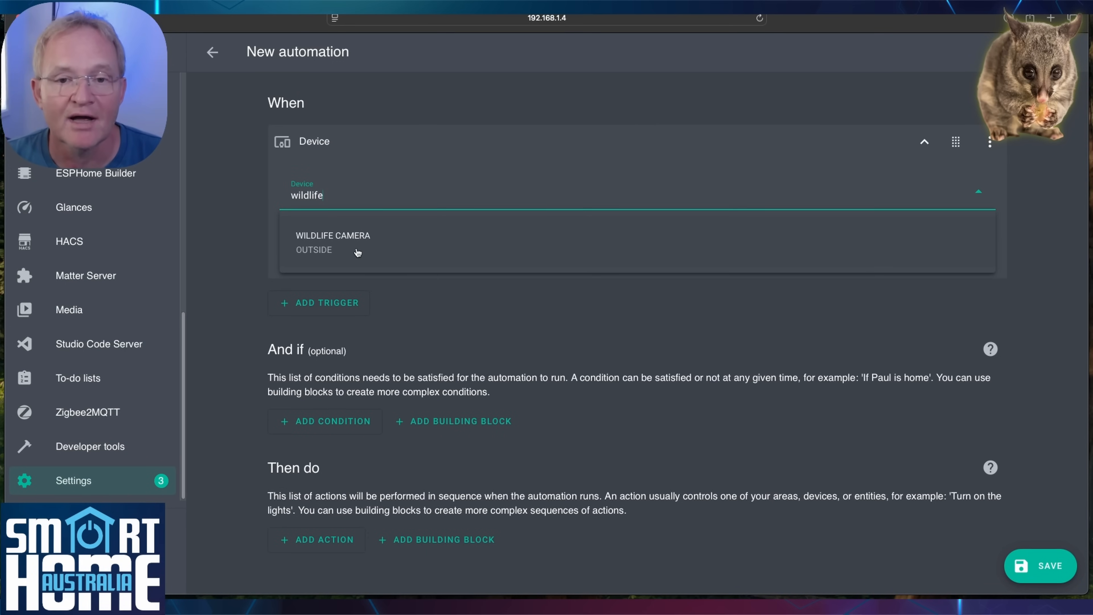
left_click(357, 252)
left_click(357, 252)
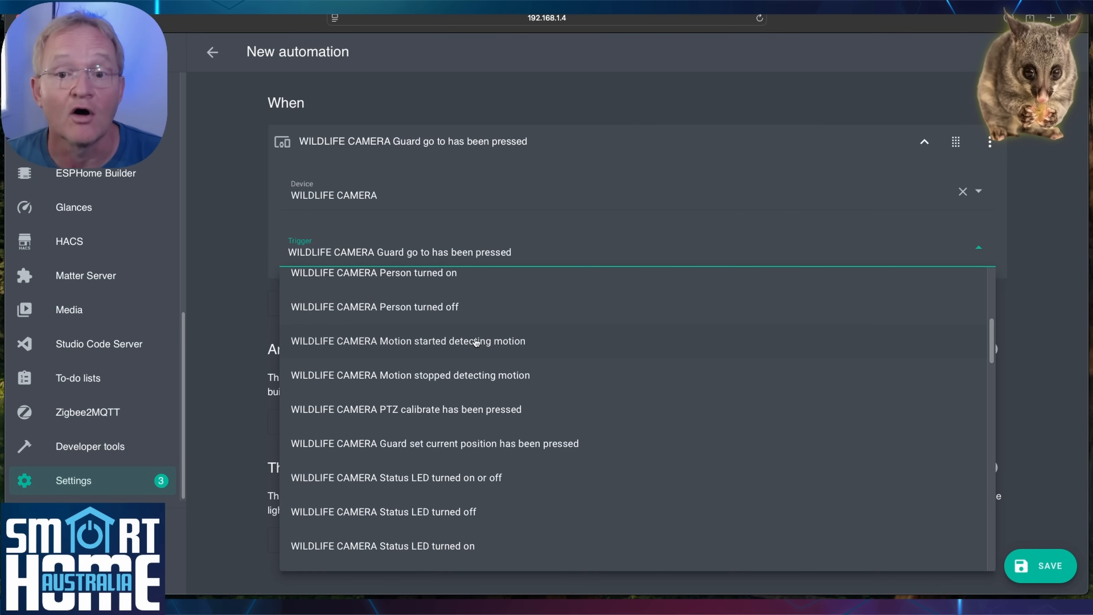
left_click(475, 342)
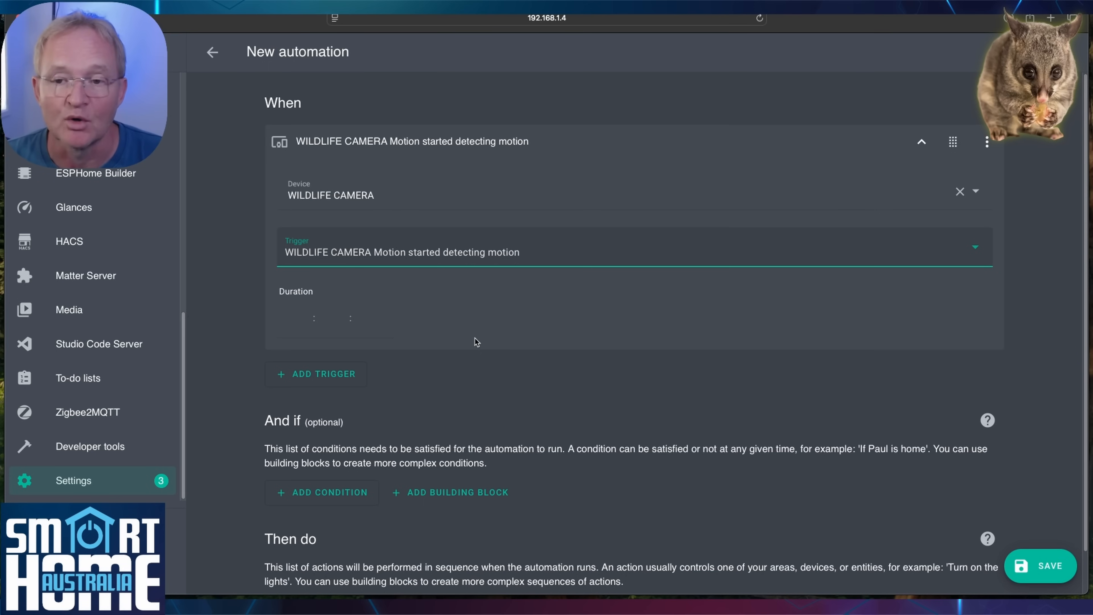
Add a Camera: Take snapshot action on WILDLIFE CAMERA Fluent saving to /config/www/temp/anaimal_snapshot.jpg.
scroll(235, 265, "down", 2)
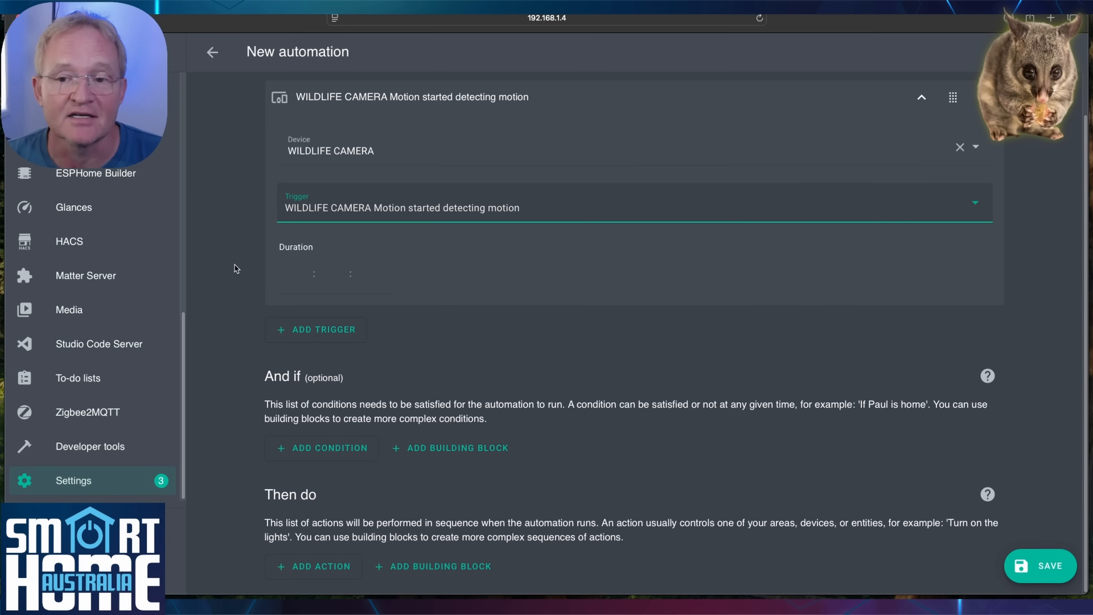
left_click(292, 568)
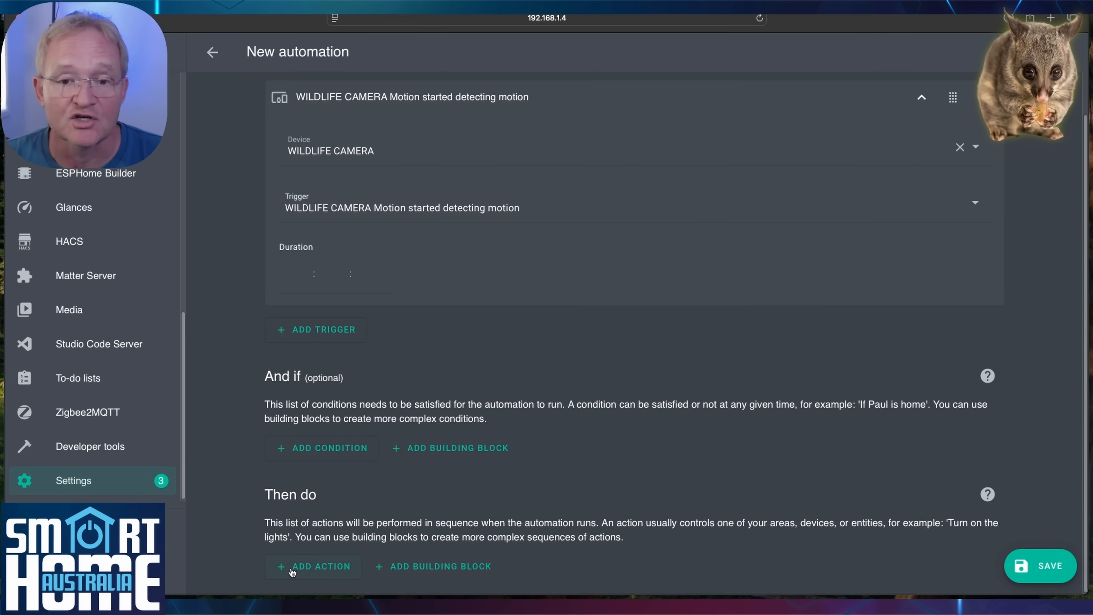
left_click(291, 569)
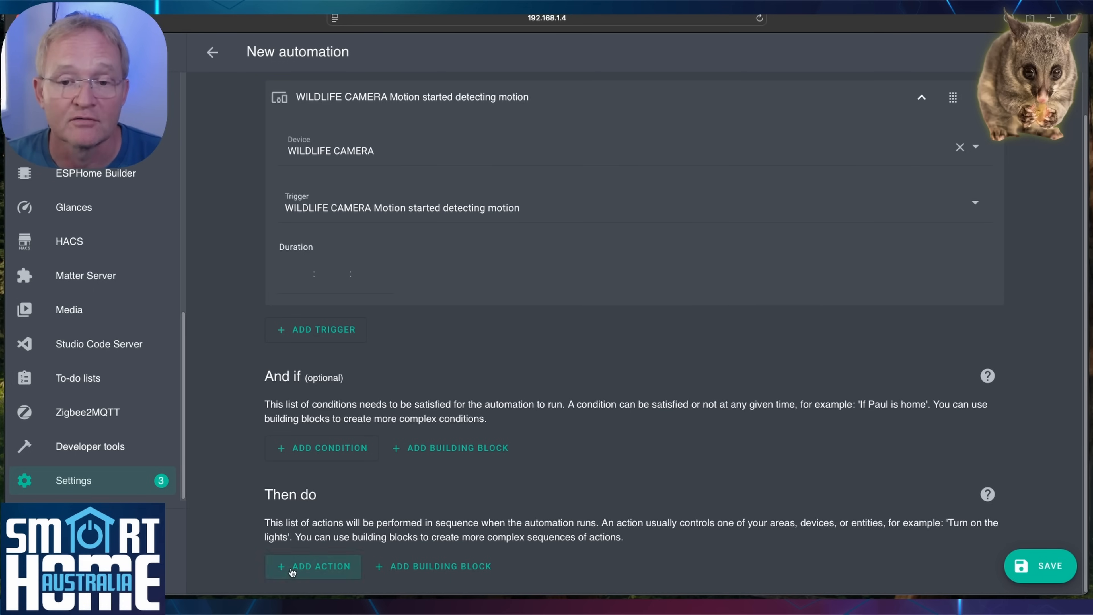
type("perform action")
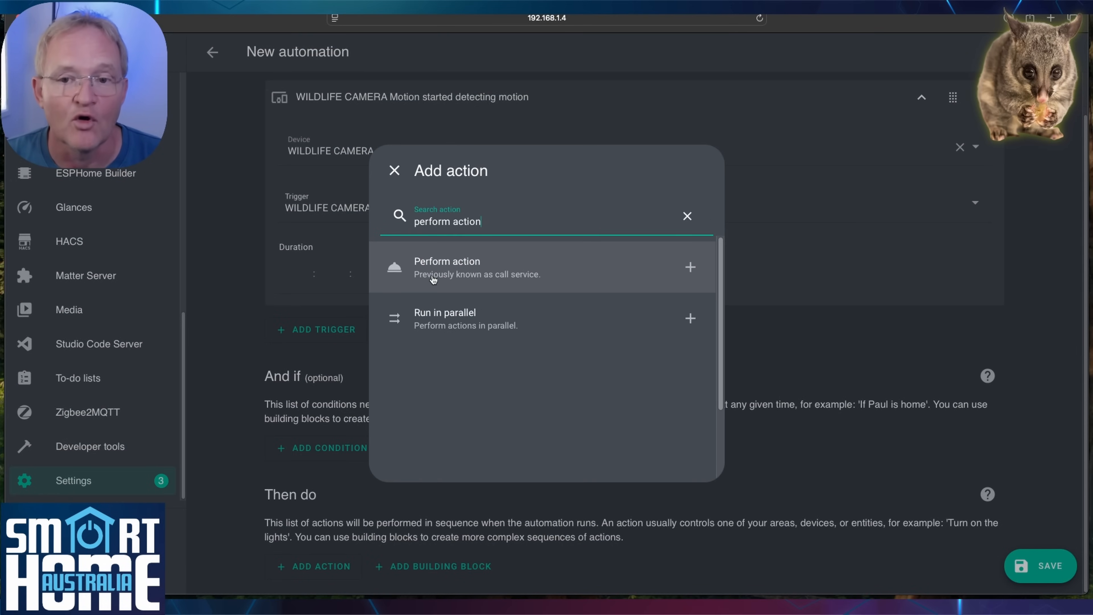
left_click(433, 280)
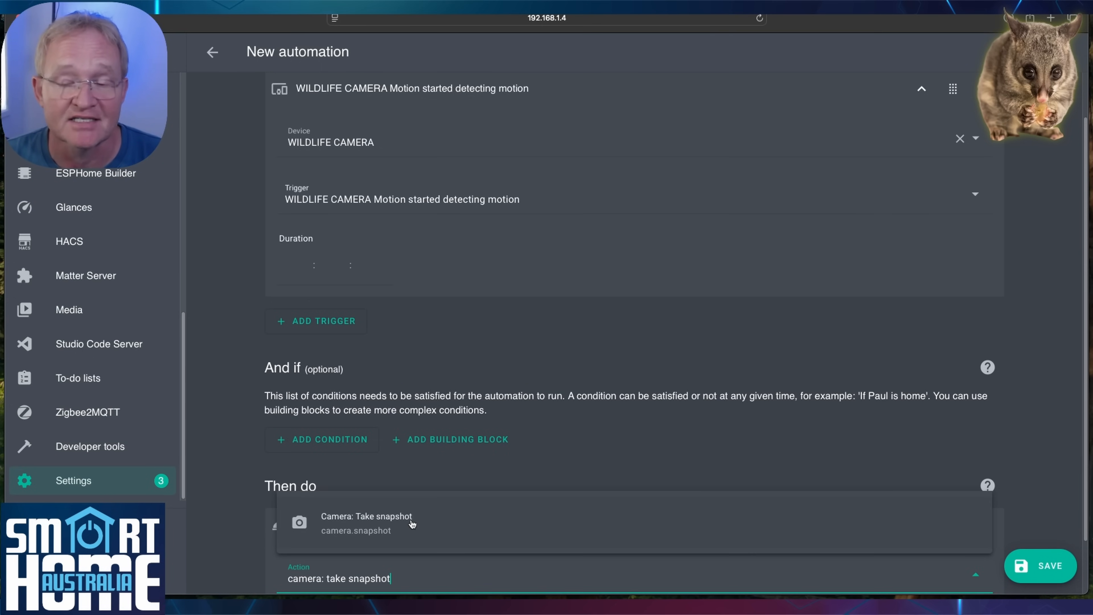
left_click(412, 523)
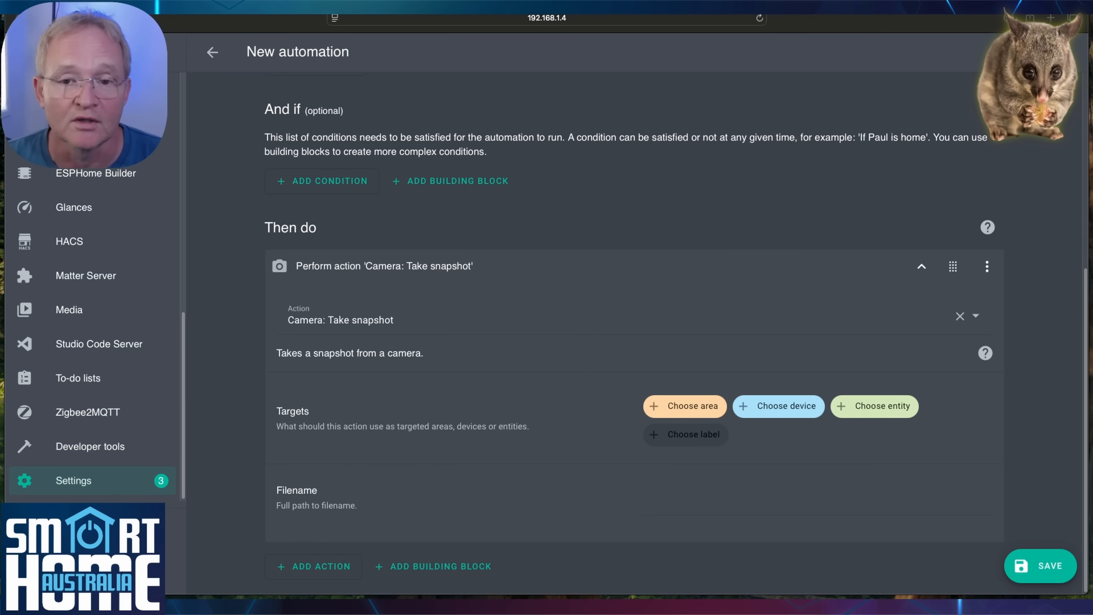
left_click(678, 534)
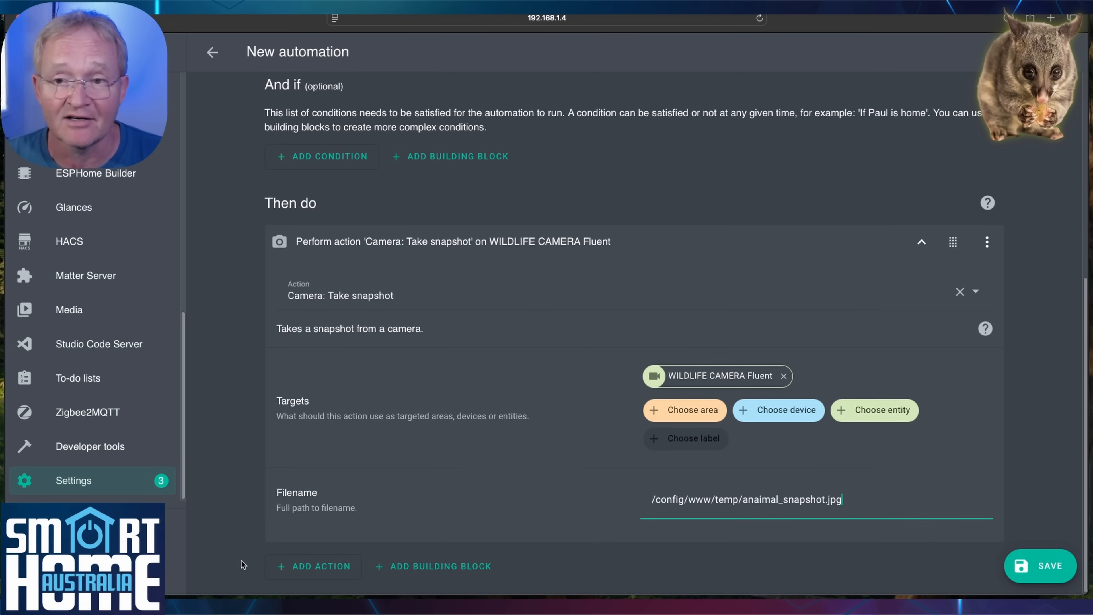
Add a Google Generative AI: Generate content action with a prompt to identify the animal on the tabletop and its species.
left_click(327, 567)
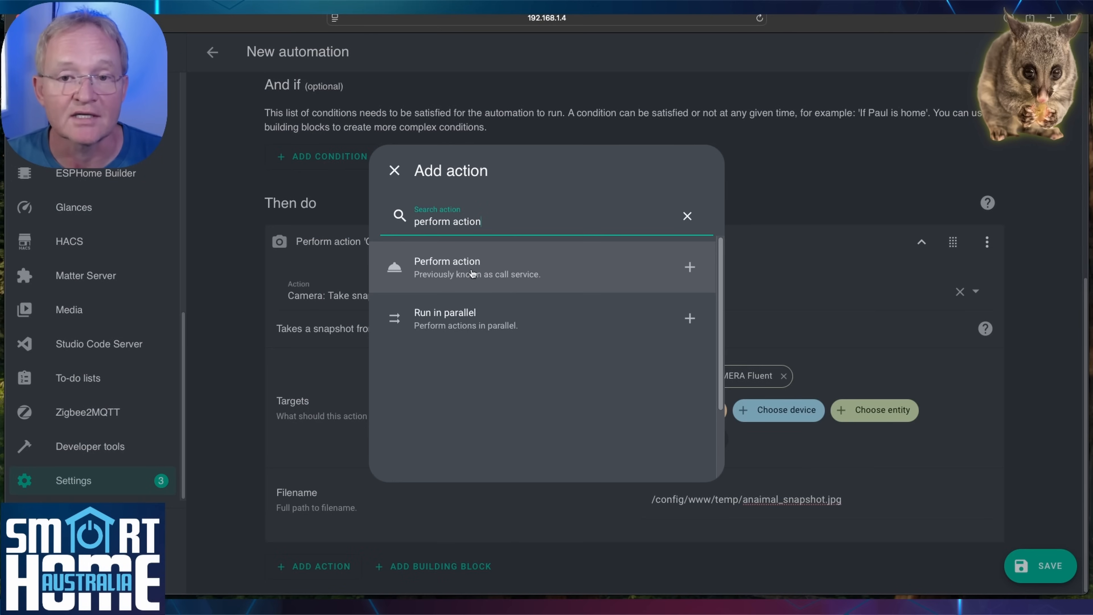
left_click(472, 273)
type("generative ai")
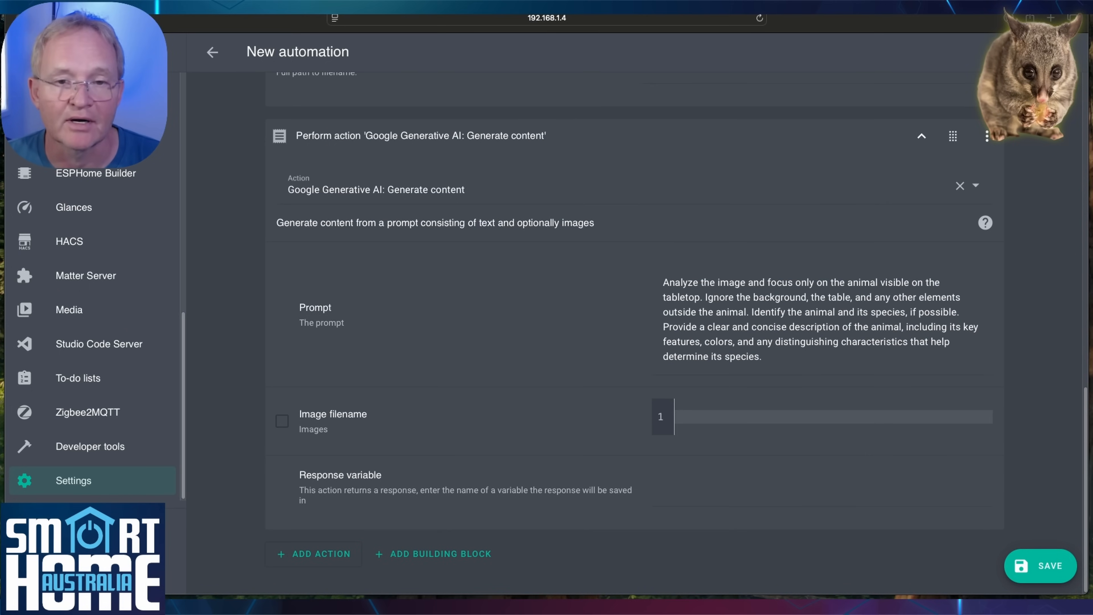
Enable the image filename as /config/www/temp/anaimal_snapshot.jpg and set the response variable to ai_description.
left_click(281, 422)
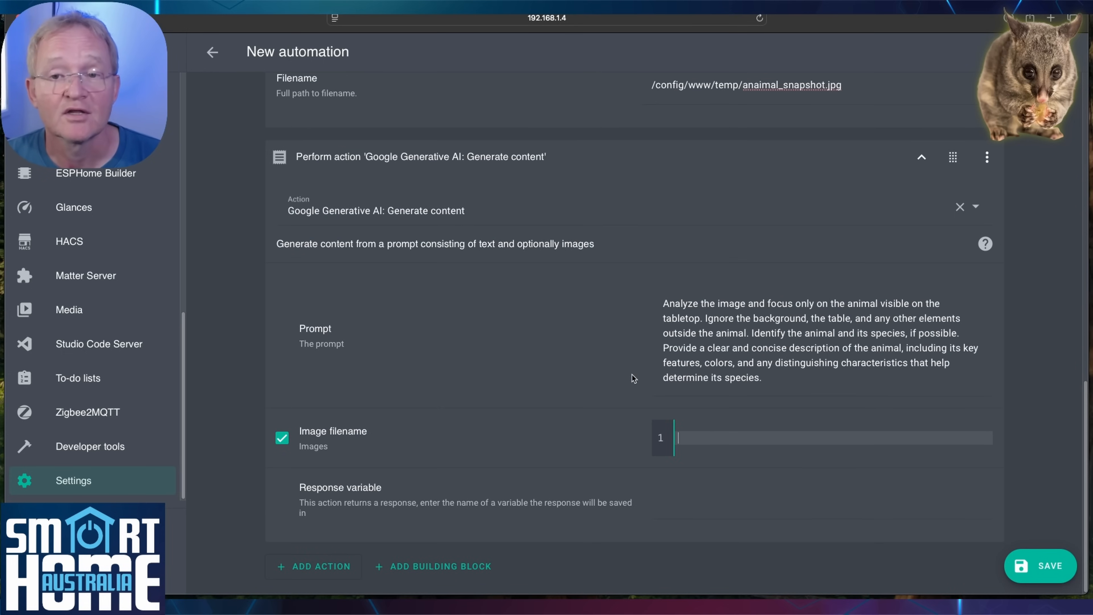
type("/config/www/temp/anaimal_snapshot.jpg")
left_click(673, 498)
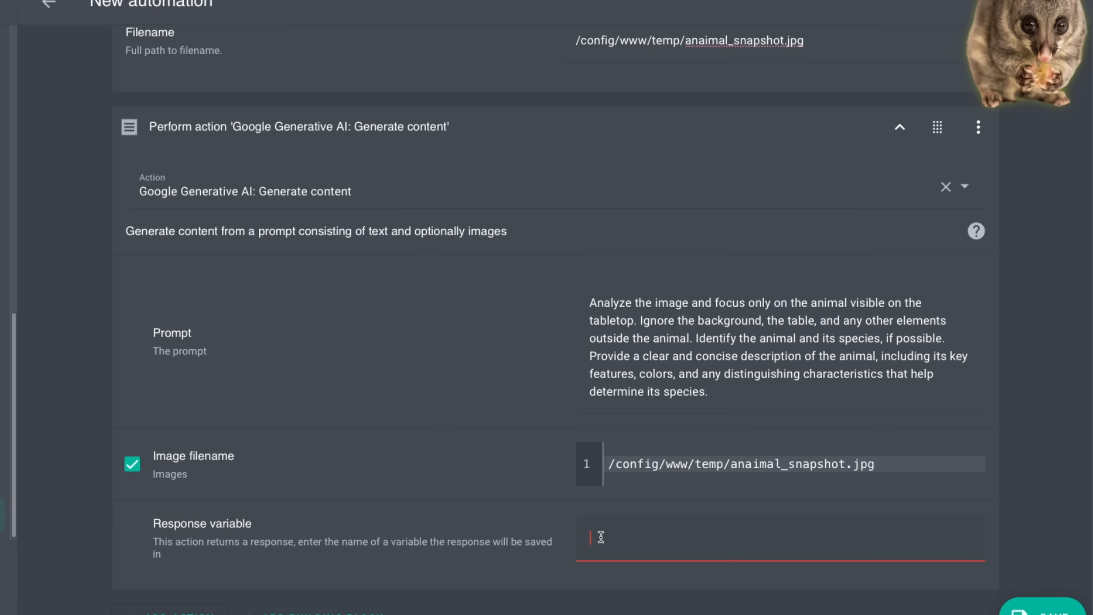
type("ai_description")
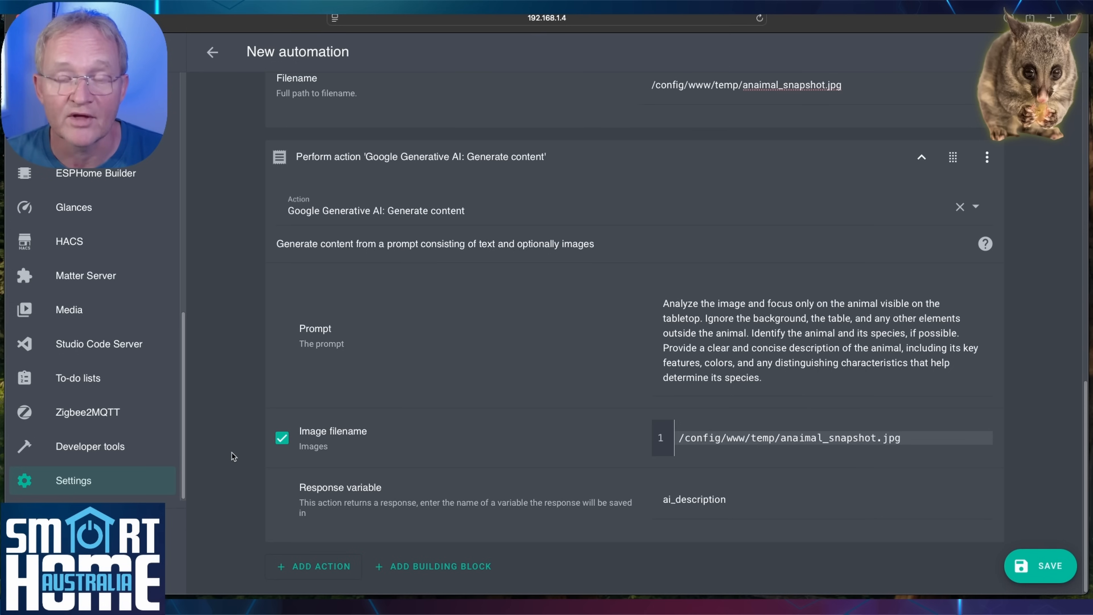
Add a Perform action in YAML that notifies alexa_media_study with message {{ ai_description.text }} targeting media_player.study.
left_click(309, 566)
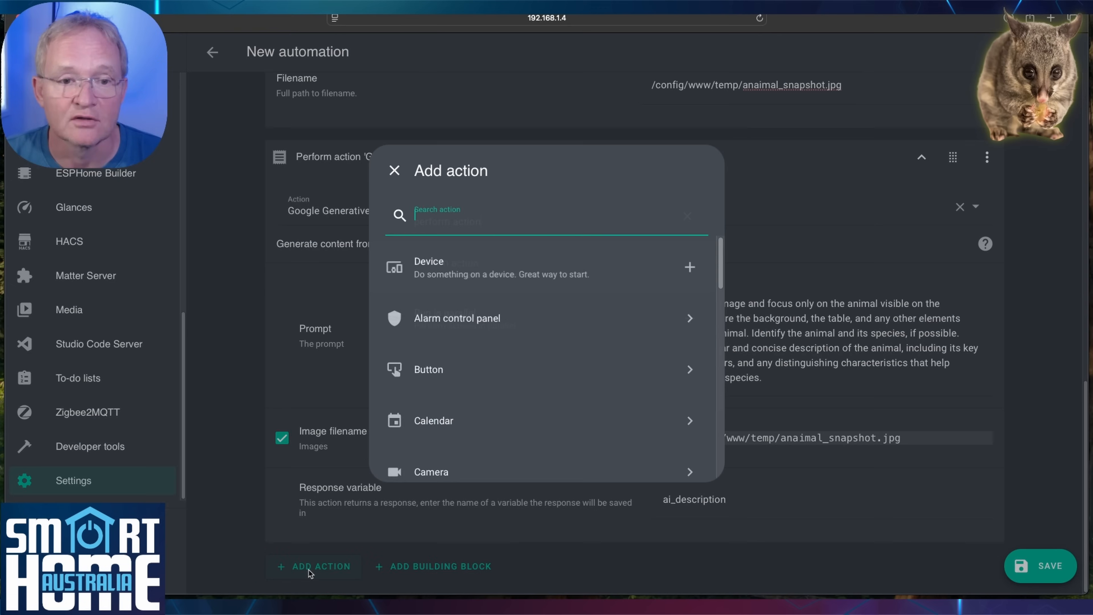
type("perform action")
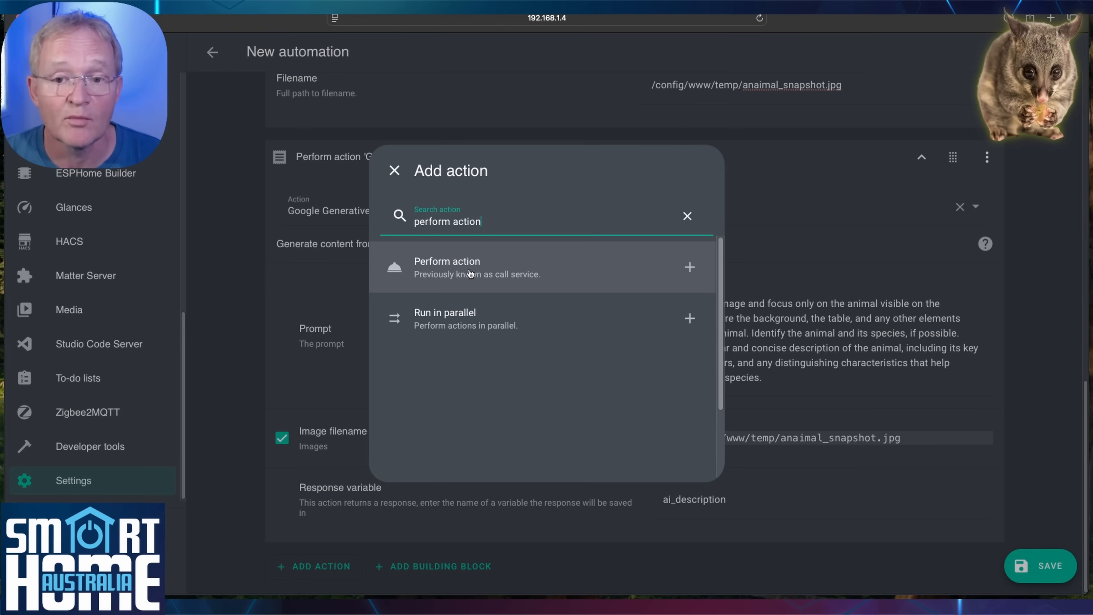
left_click(470, 274)
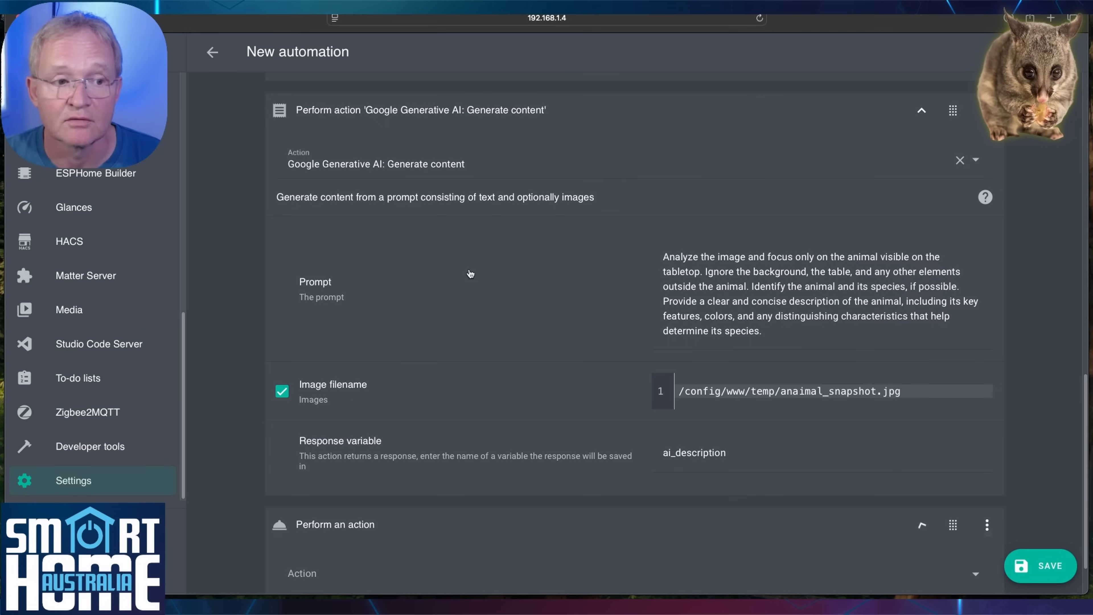
left_click(987, 525)
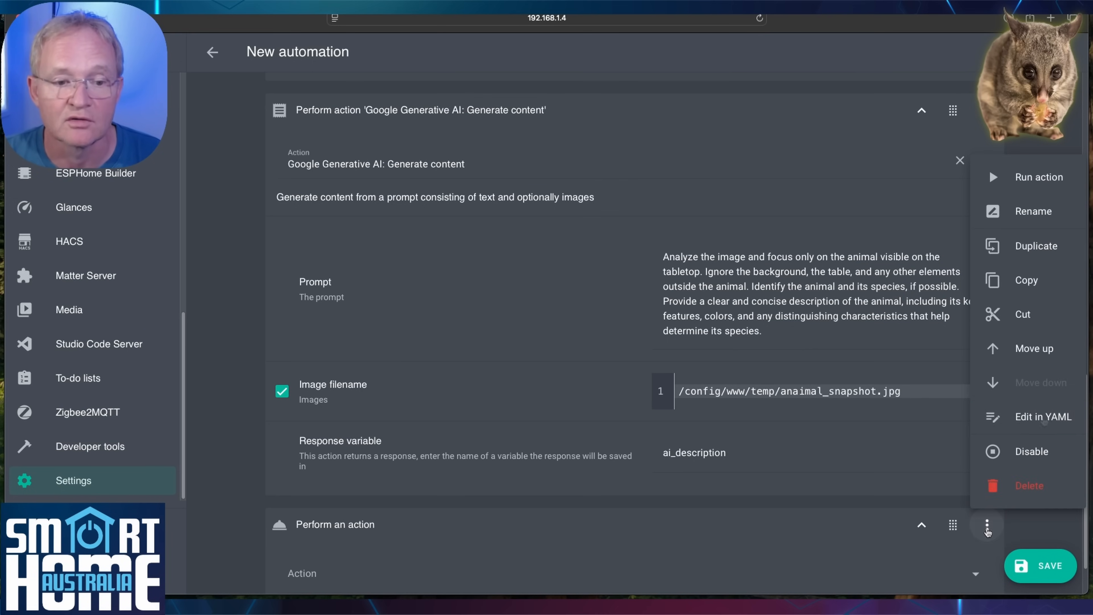
left_click(1044, 420)
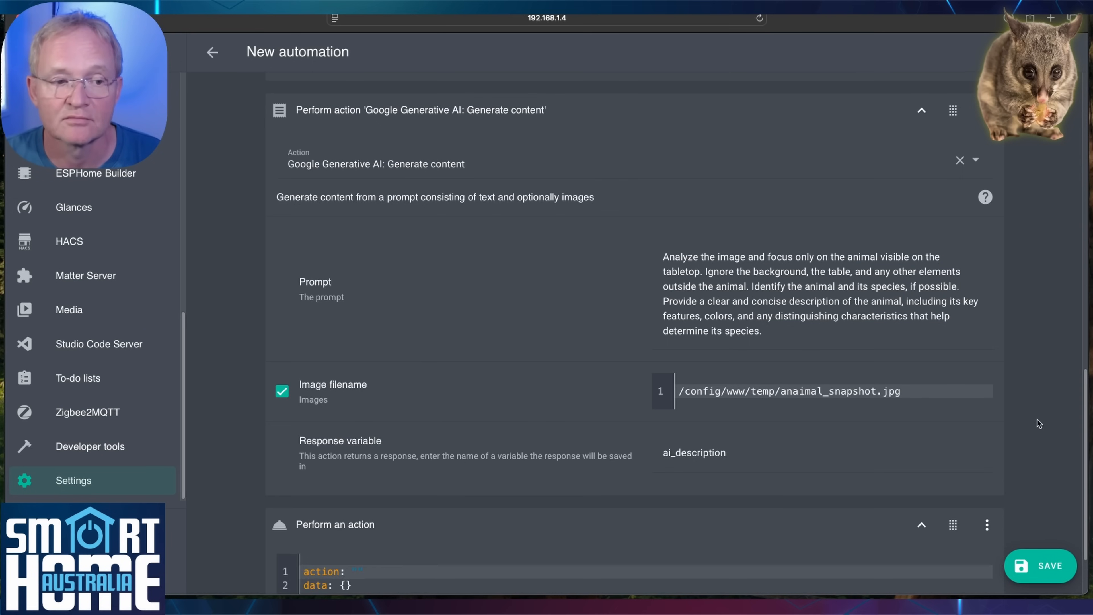
scroll(1037, 419, "down", 2)
left_click_drag(362, 500, 303, 485)
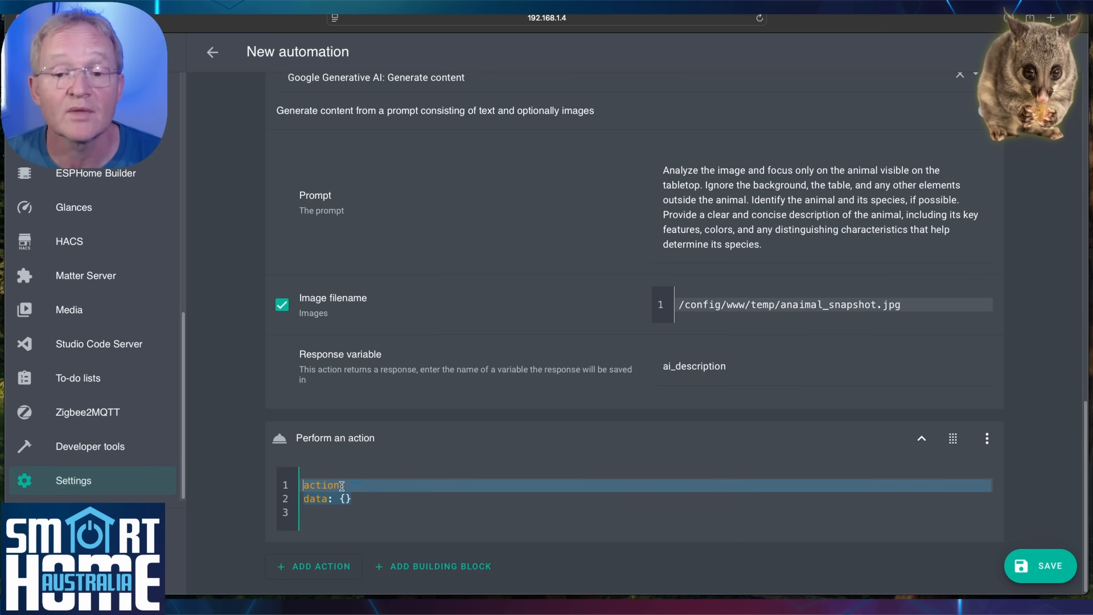
type("action: notify.alexa_media_study data:   message: \"{{ ai_description.text }}\"   target: media_player.study")
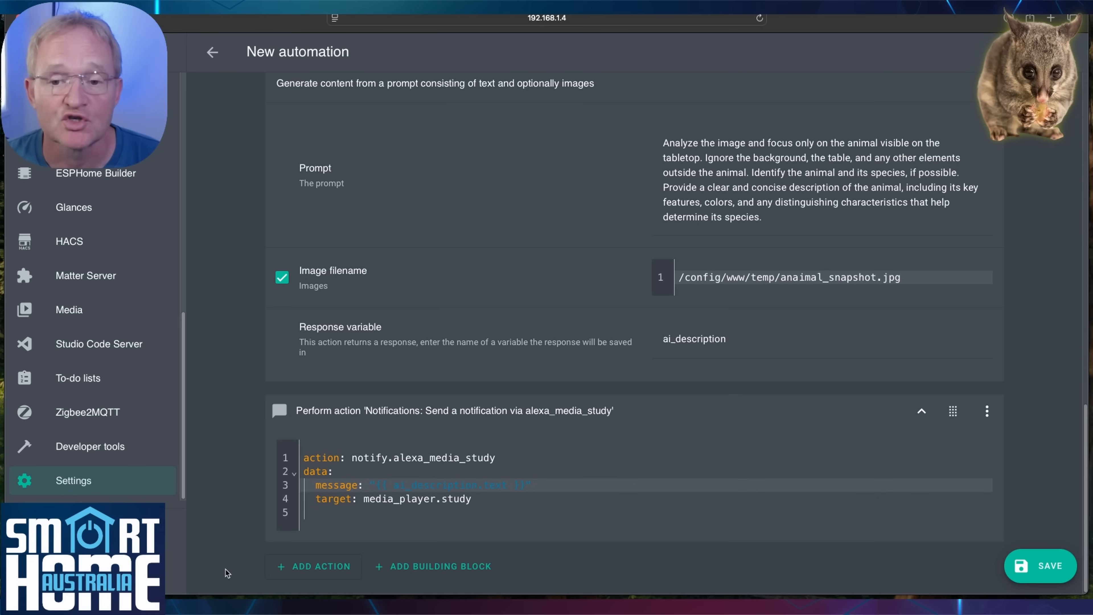
Add another Perform action in YAML sending a phone notification titled 'An animal has been dectected' with the snapshot image and Twitcher Camera link.
left_click(300, 568)
type("perform action")
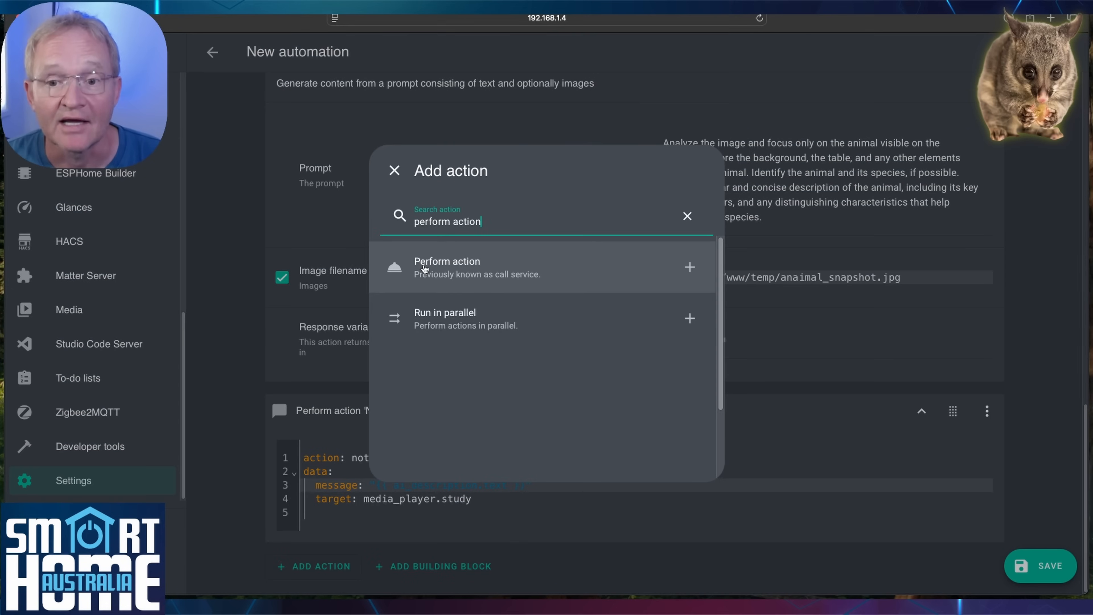
left_click(425, 268)
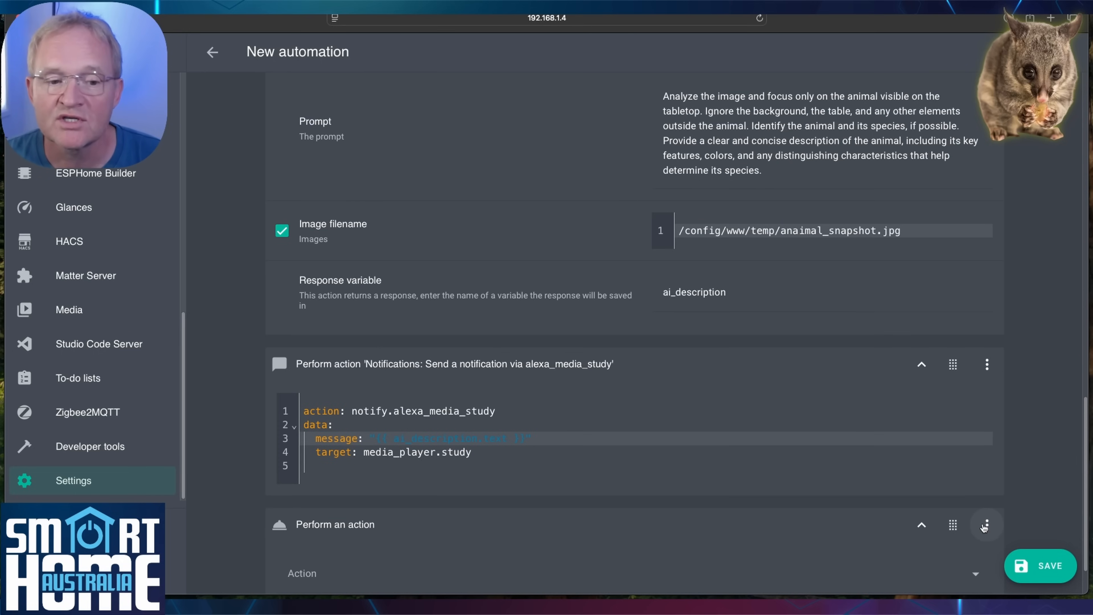
left_click(986, 525)
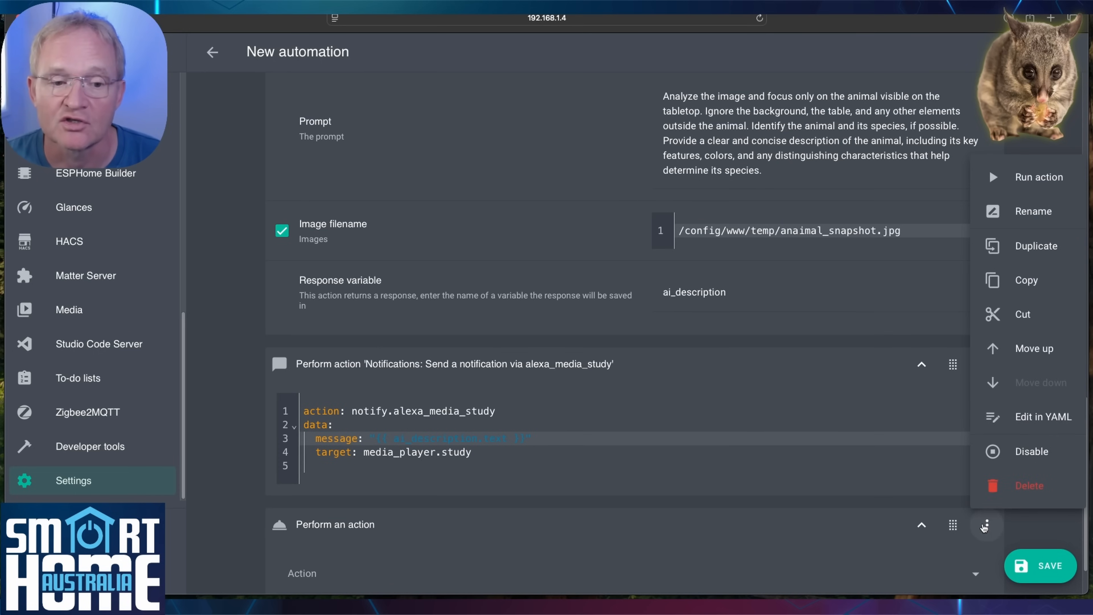
left_click(1033, 423)
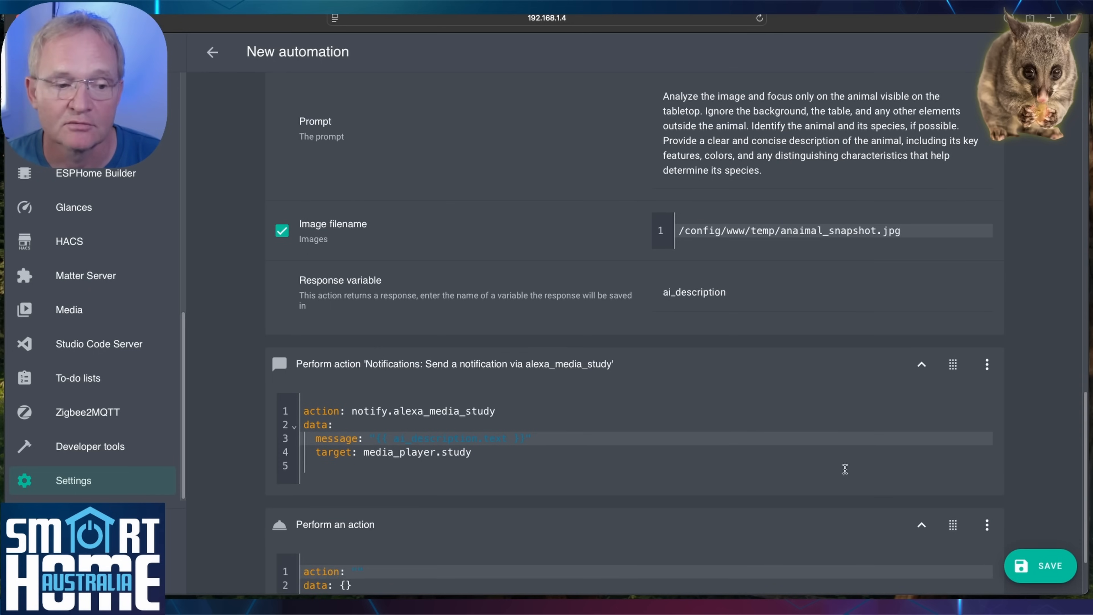
scroll(844, 469, "down", 3)
left_click_drag(358, 499, 305, 479)
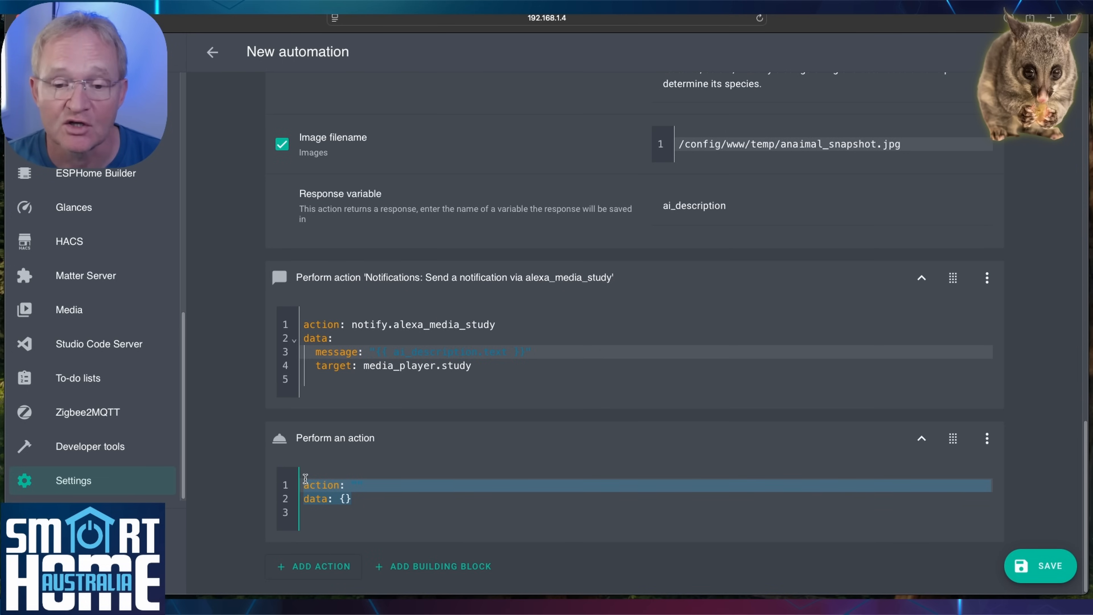
key("super+v")
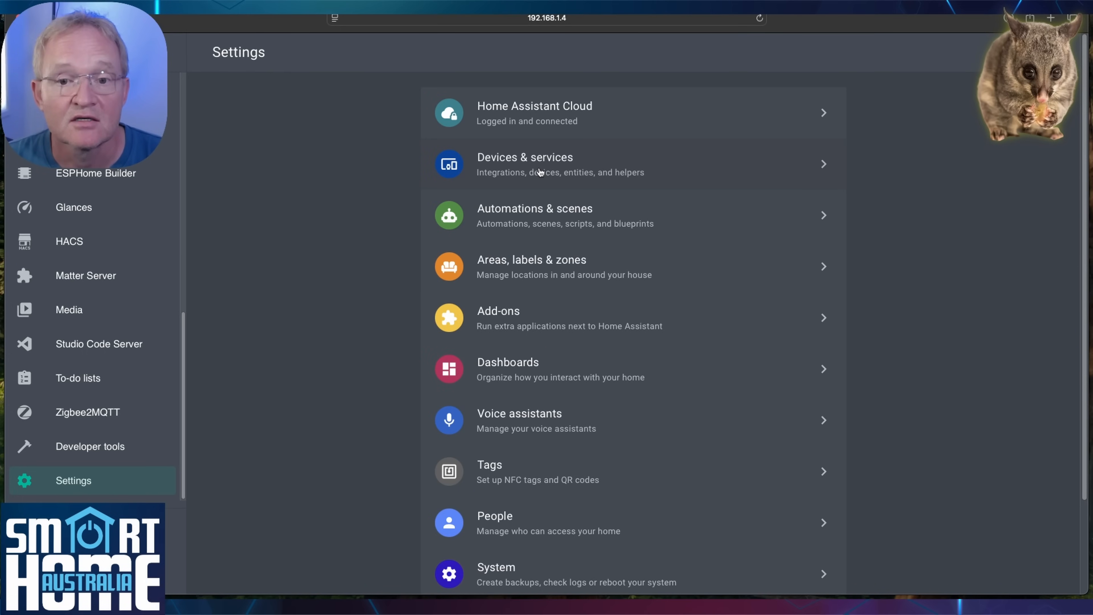
left_click(540, 173)
left_click(690, 54)
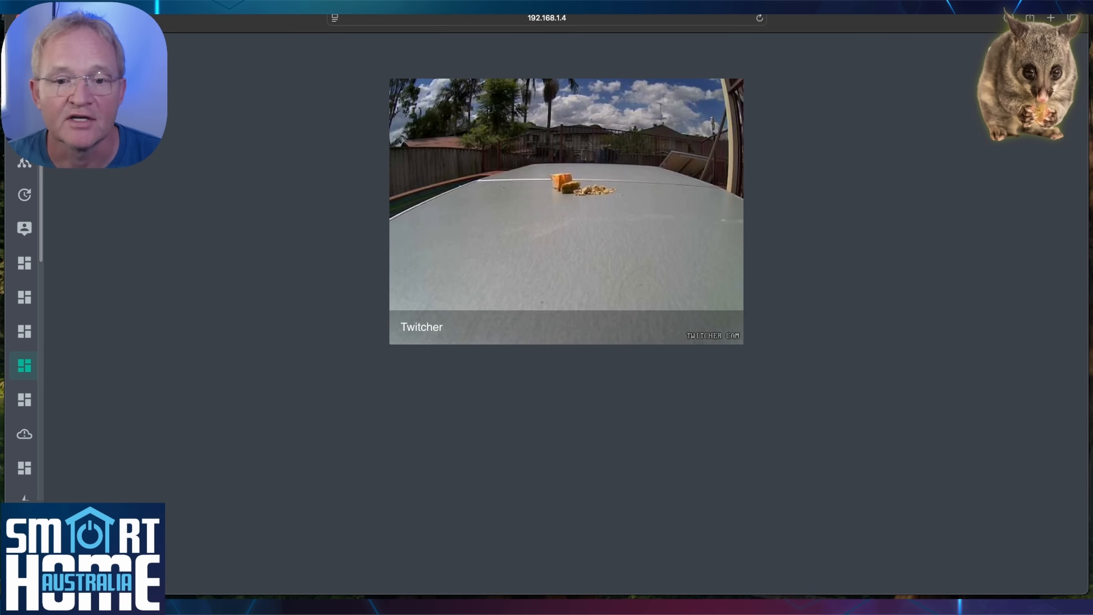
right_click(423, 18)
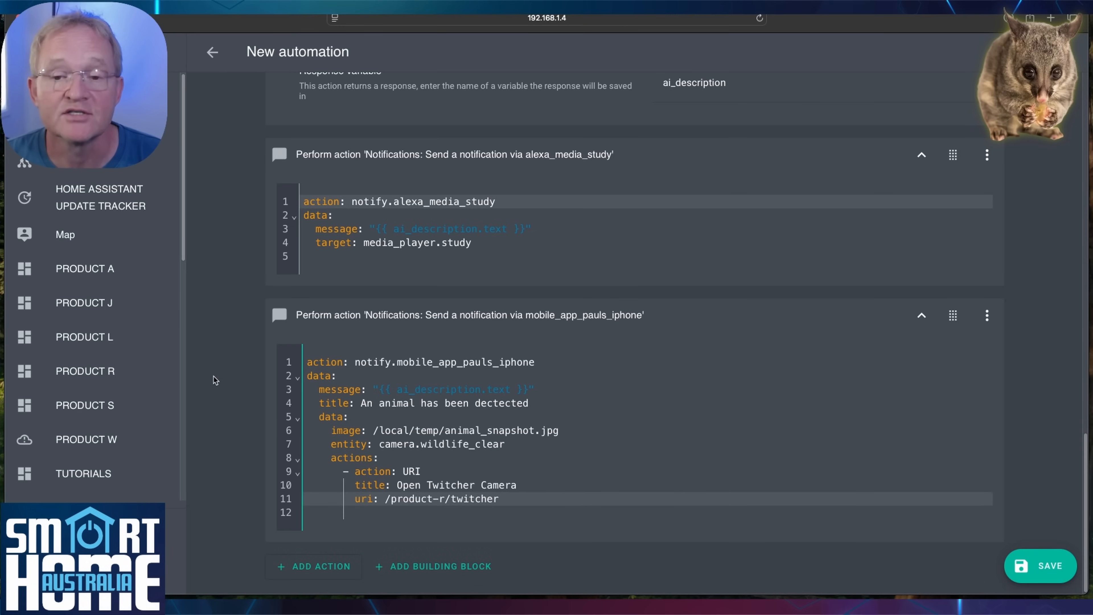
Save the new automation.
left_click(1041, 566)
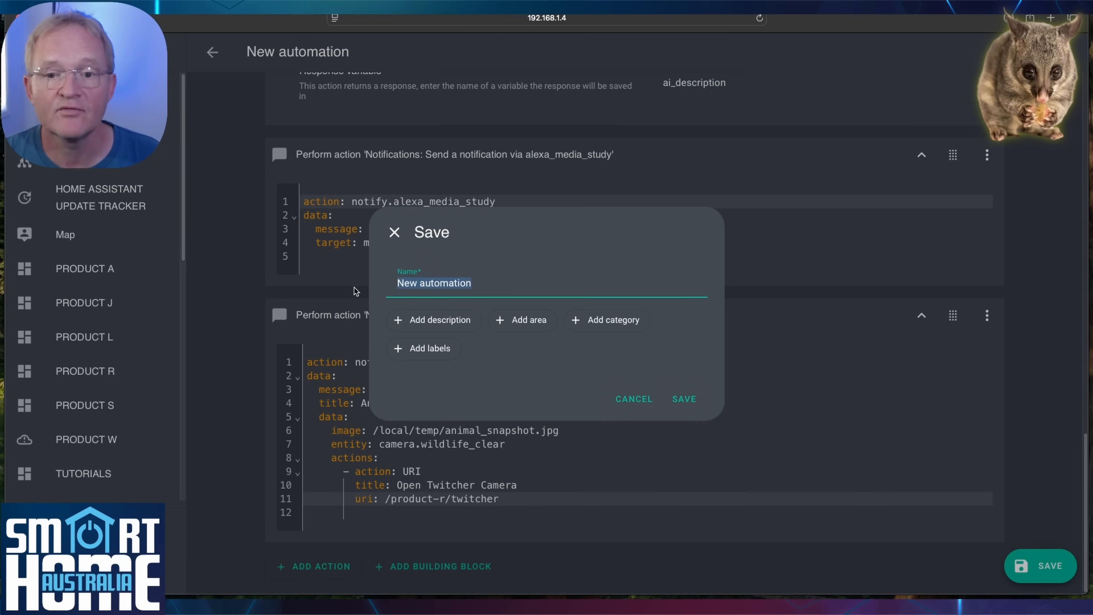